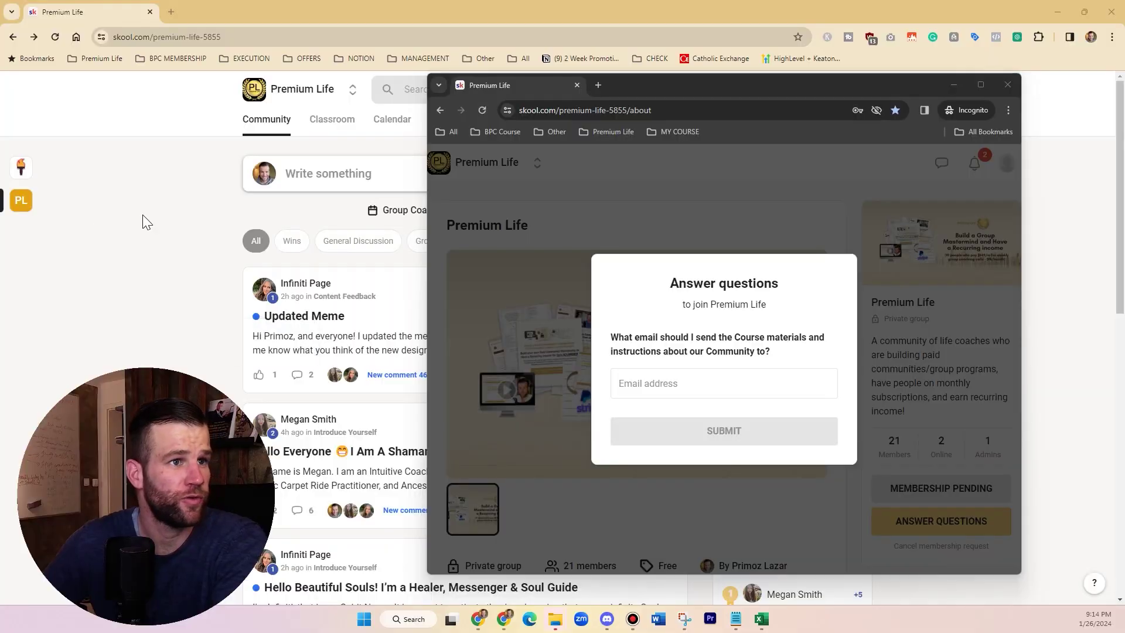
# - Bring the incognito test join window forward and position it over the community page
pyautogui.click(143, 214)
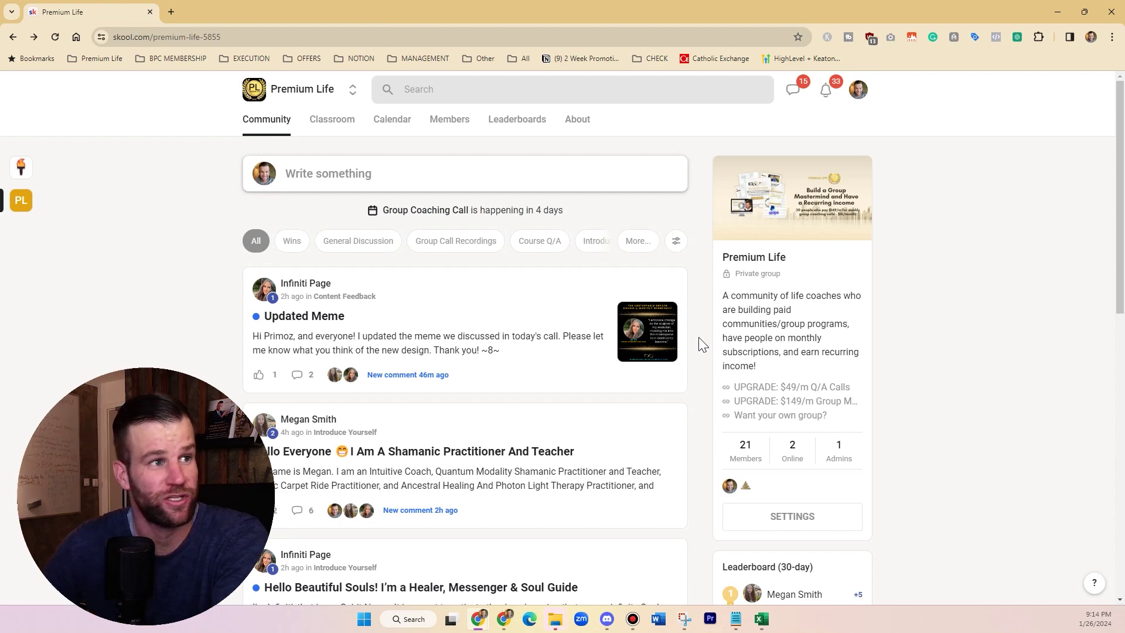
pyautogui.scroll(-2, 768, 353)
pyautogui.scroll(2, 768, 352)
pyautogui.hotkey('alt', 'Tab')
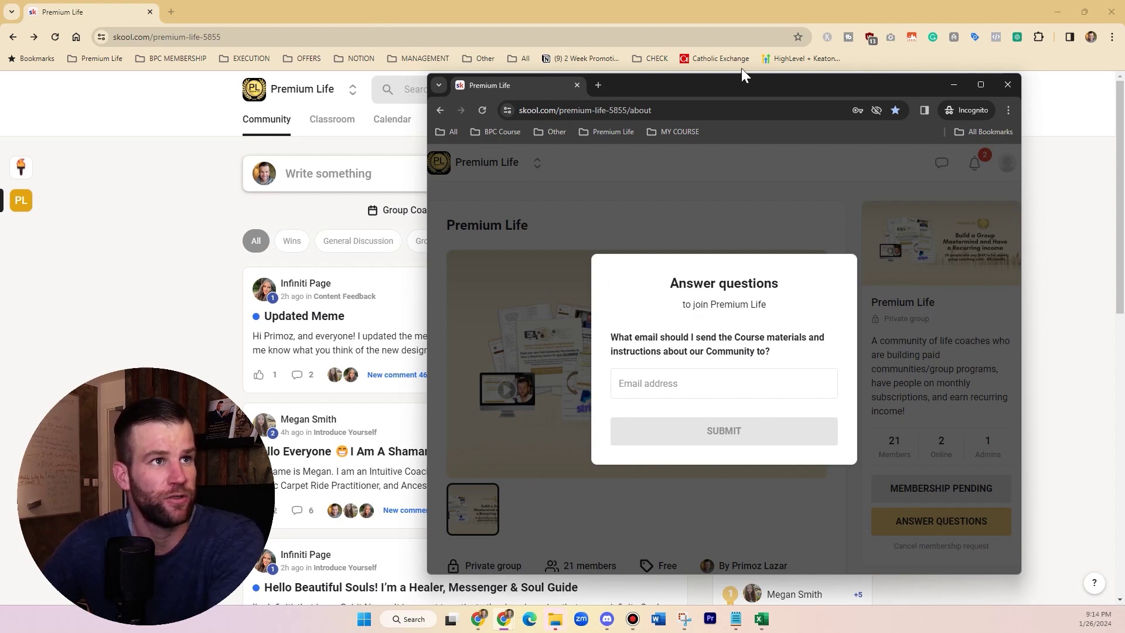
pyautogui.moveTo(744, 77); pyautogui.dragTo(701, 49)
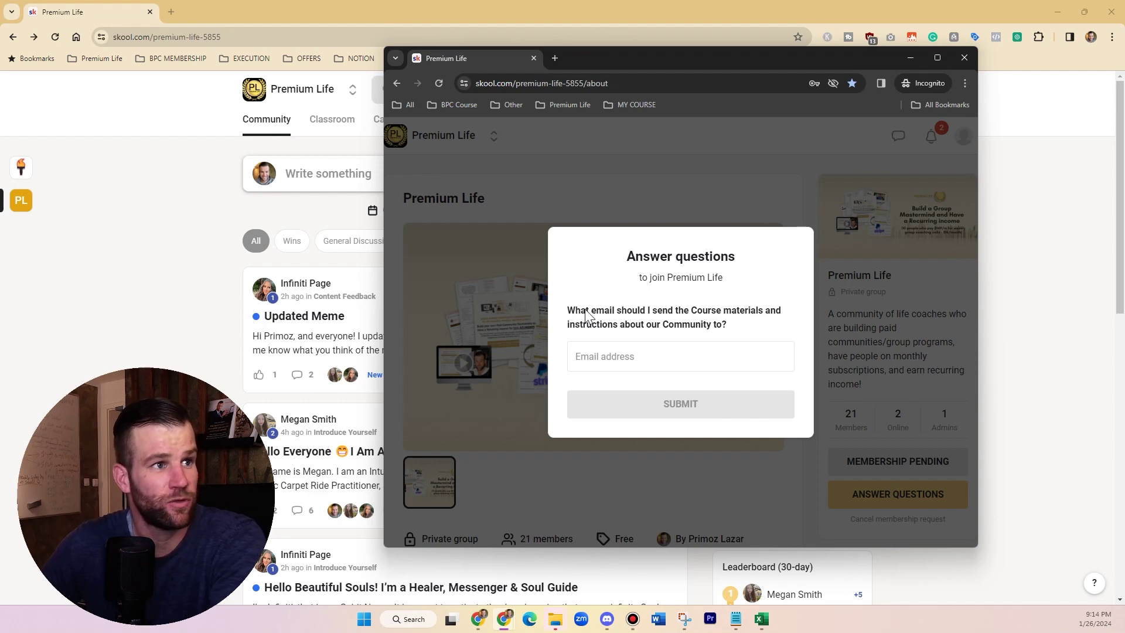
# - Answer the email membership question, submit the join request and dismiss the pending notice
pyautogui.moveTo(565, 305); pyautogui.dragTo(747, 329)
pyautogui.click(739, 326)
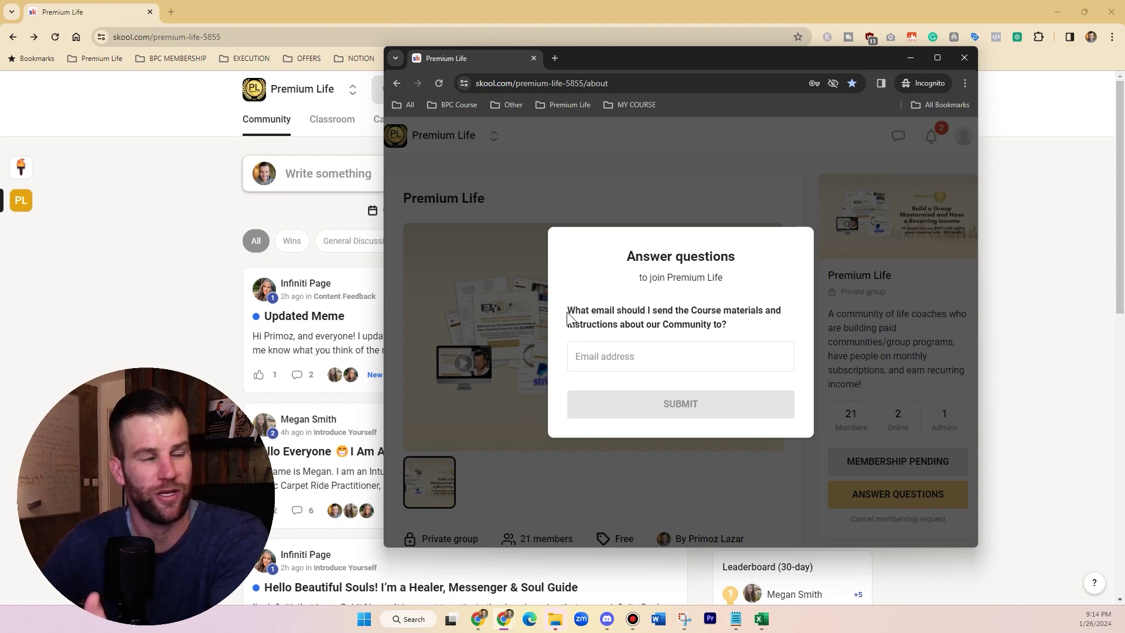
pyautogui.moveTo(568, 316); pyautogui.dragTo(731, 334)
pyautogui.click(726, 331)
pyautogui.click(617, 359)
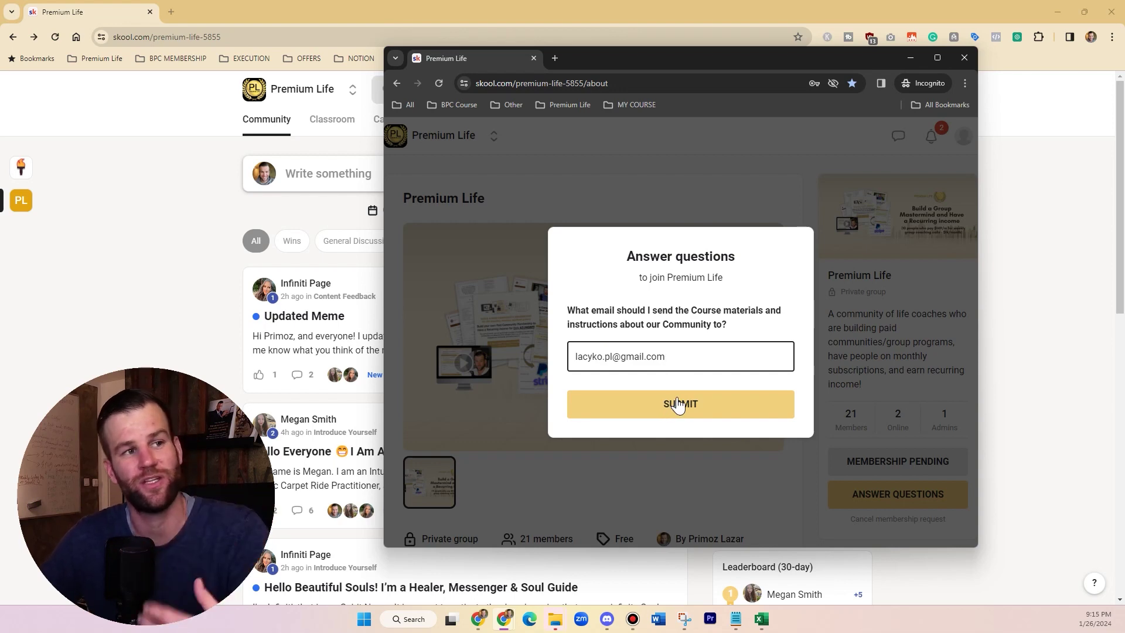
pyautogui.click(692, 410)
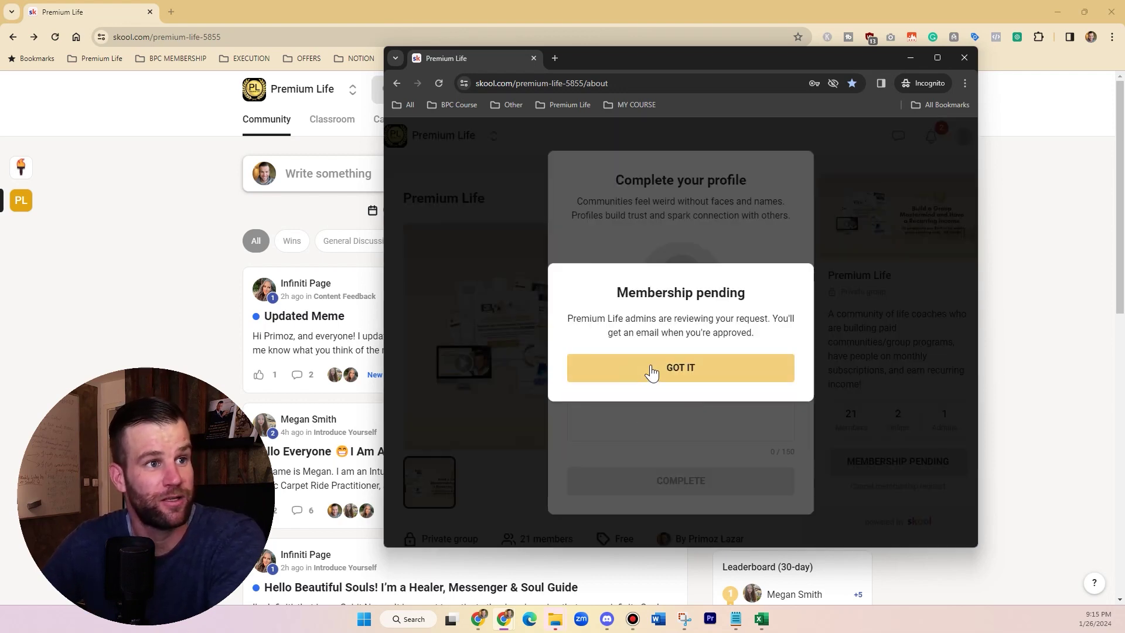
pyautogui.click(659, 370)
# - Open the Membership questions plugin settings from the group's Plugins list
pyautogui.click(134, 199)
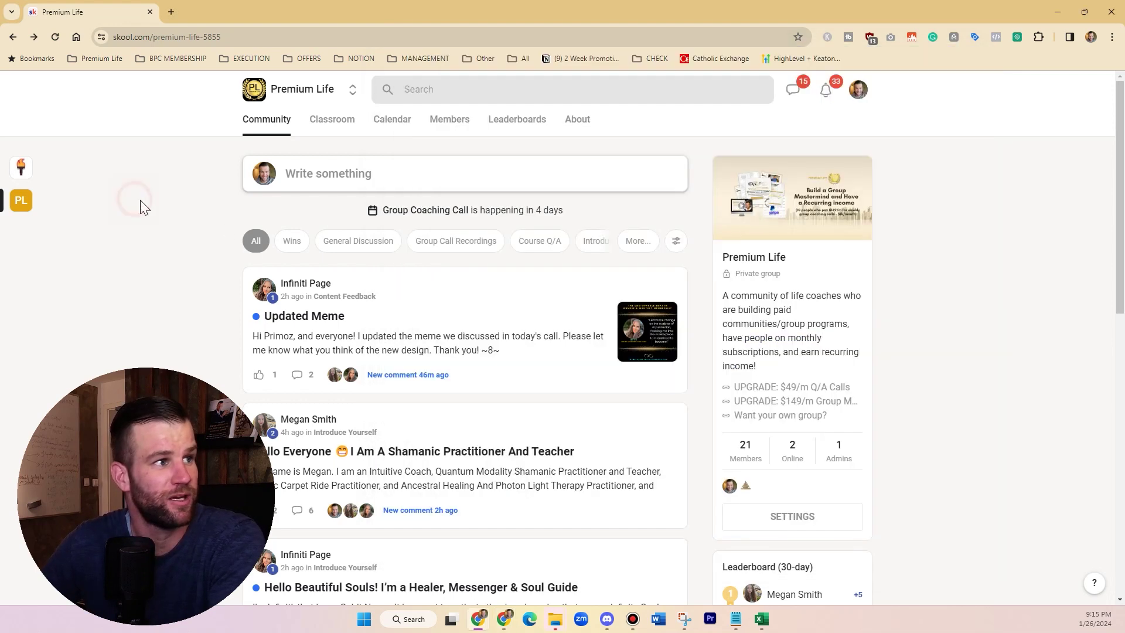
pyautogui.click(860, 90)
pyautogui.click(971, 167)
pyautogui.scroll(-1, 925, 311)
pyautogui.scroll(-1, 920, 329)
pyautogui.scroll(2, 915, 343)
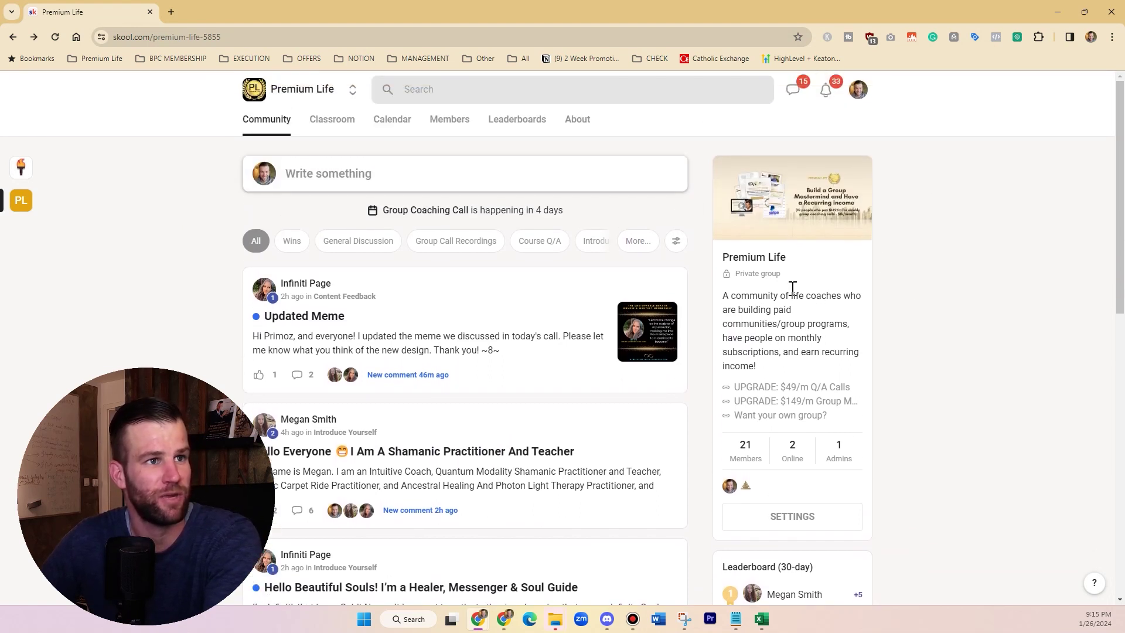
pyautogui.scroll(-1, 879, 419)
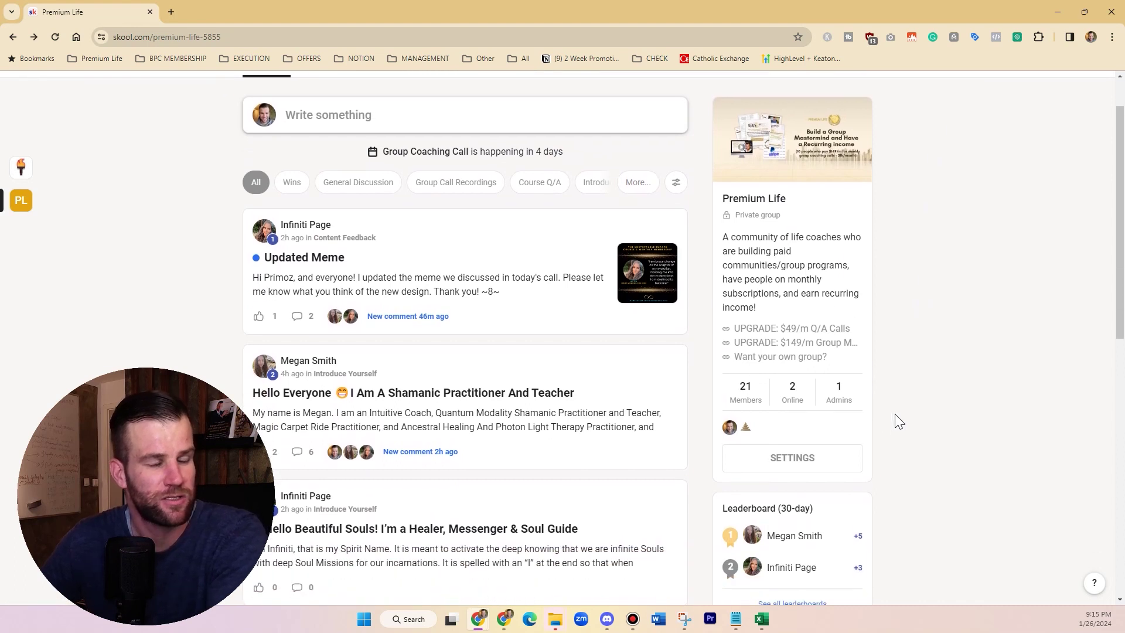
pyautogui.click(796, 463)
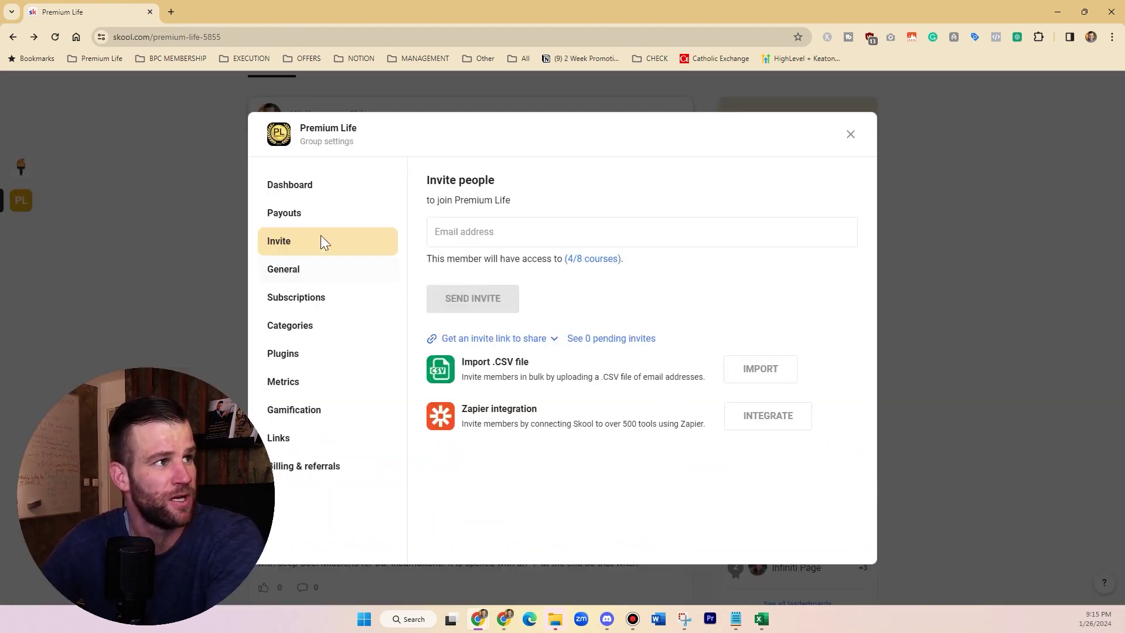
pyautogui.click(298, 354)
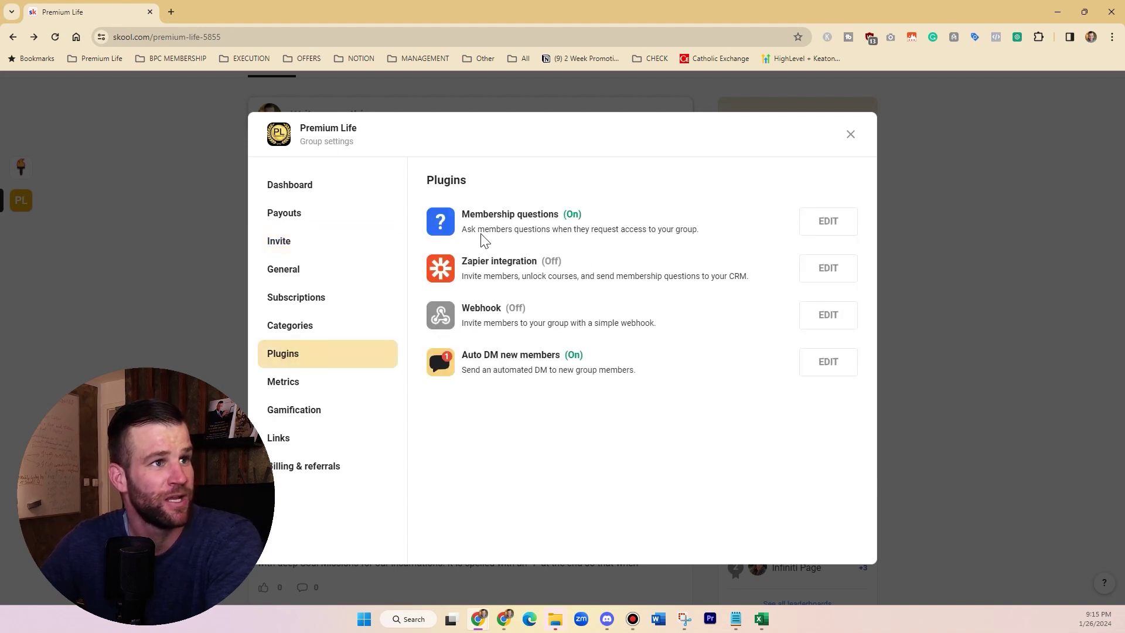
pyautogui.moveTo(463, 217); pyautogui.dragTo(555, 219)
pyautogui.click(555, 218)
pyautogui.click(823, 221)
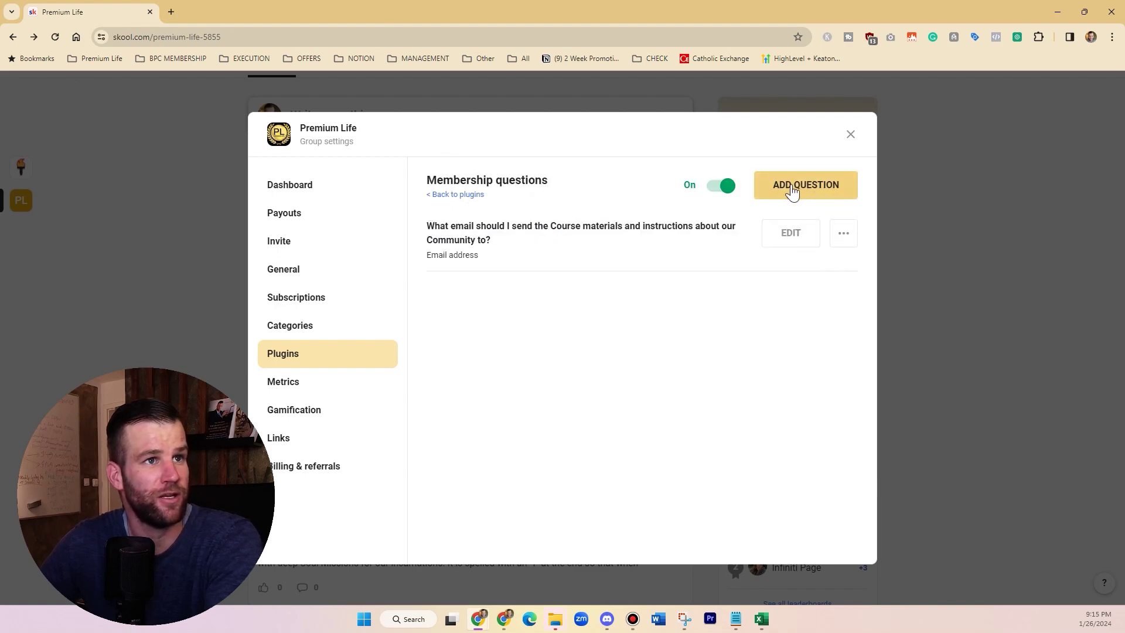
# - Add the question 'Tell me what type of life coach are you?' with a text box answer
pyautogui.moveTo(430, 229); pyautogui.dragTo(485, 254)
pyautogui.click(485, 254)
pyautogui.click(813, 193)
pyautogui.click(485, 213)
pyautogui.click(482, 283)
pyautogui.click(480, 355)
pyautogui.click(472, 217)
pyautogui.write('Tel')
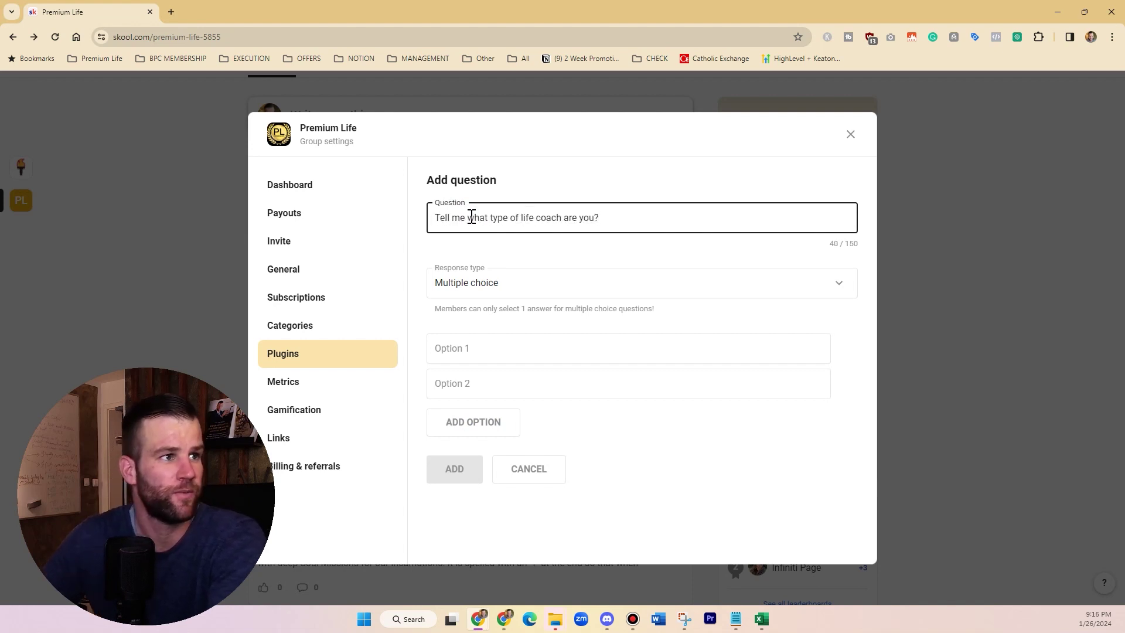
pyautogui.click(501, 287)
pyautogui.click(479, 324)
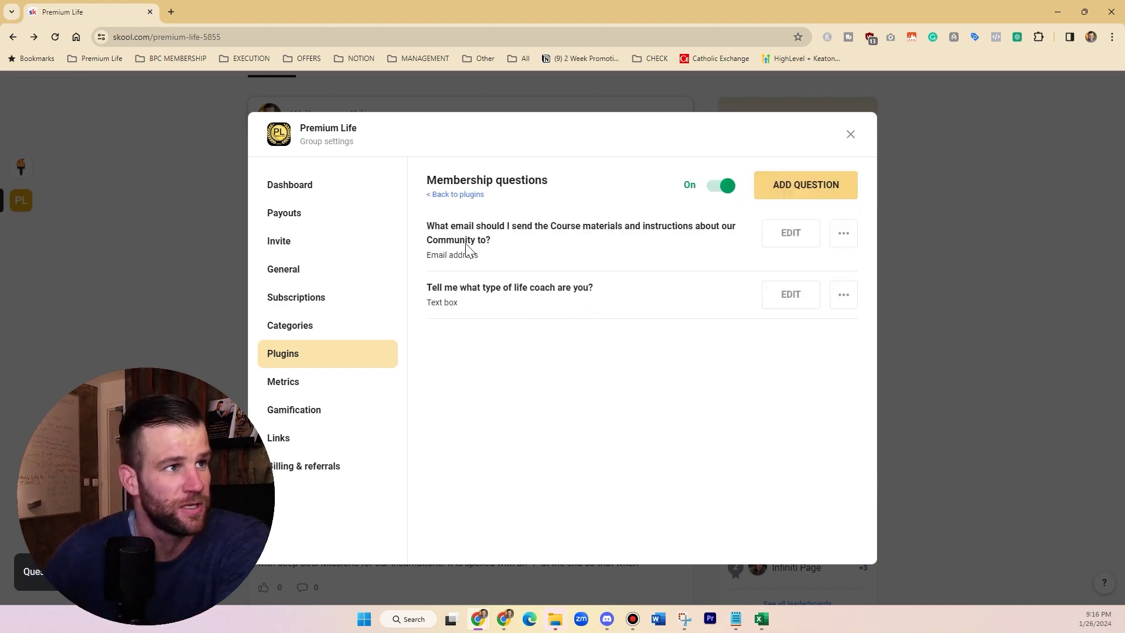
# - Review the email question's edit form and its answer type options
pyautogui.moveTo(427, 225); pyautogui.dragTo(490, 259)
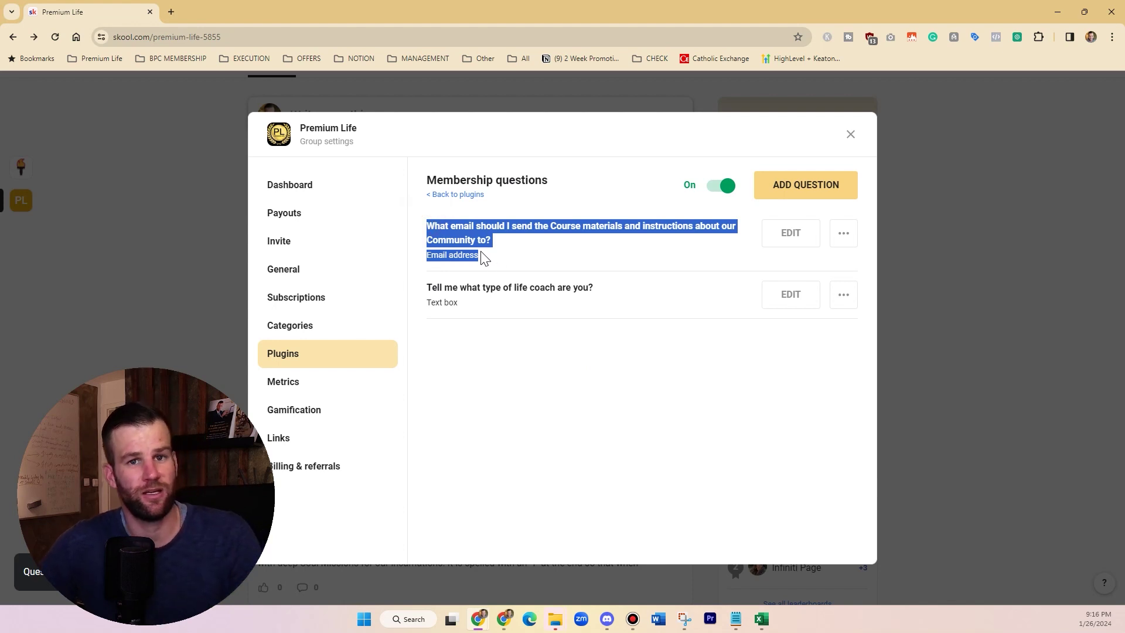
pyautogui.click(789, 232)
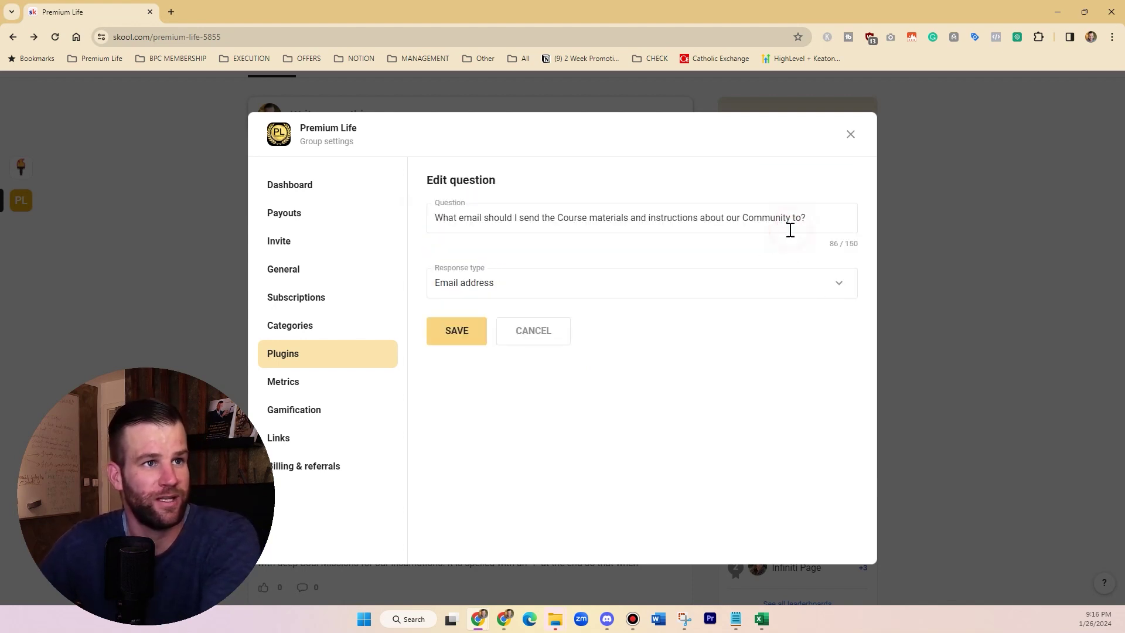
pyautogui.click(485, 282)
pyautogui.click(498, 397)
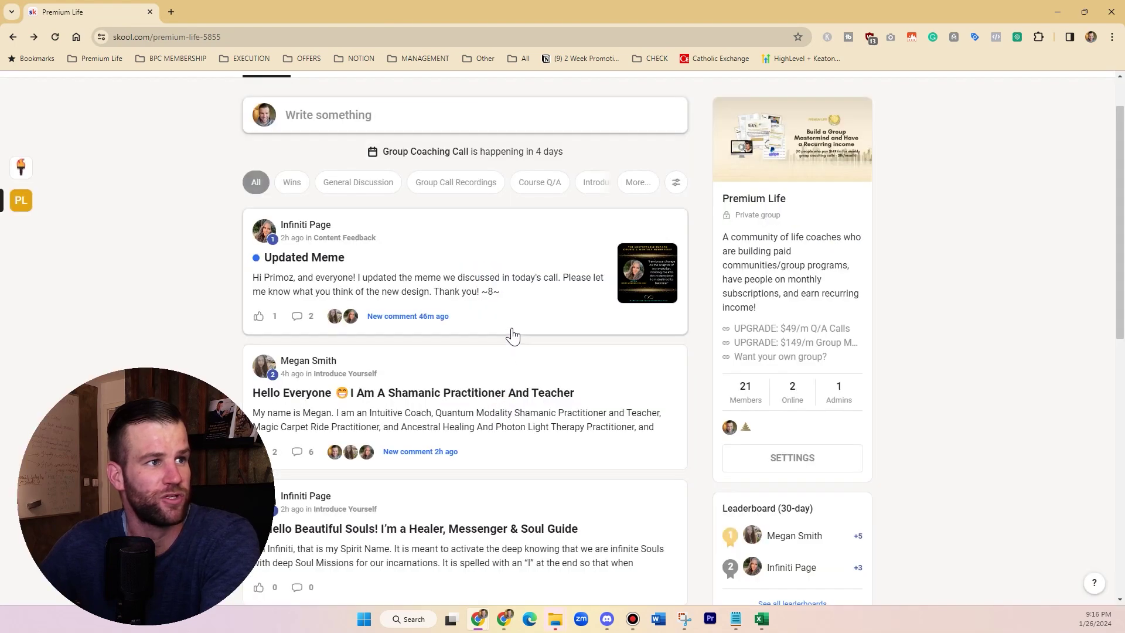
# - Reopen the Membership questions plugin, go back to the plugins list, and close settings
pyautogui.click(819, 468)
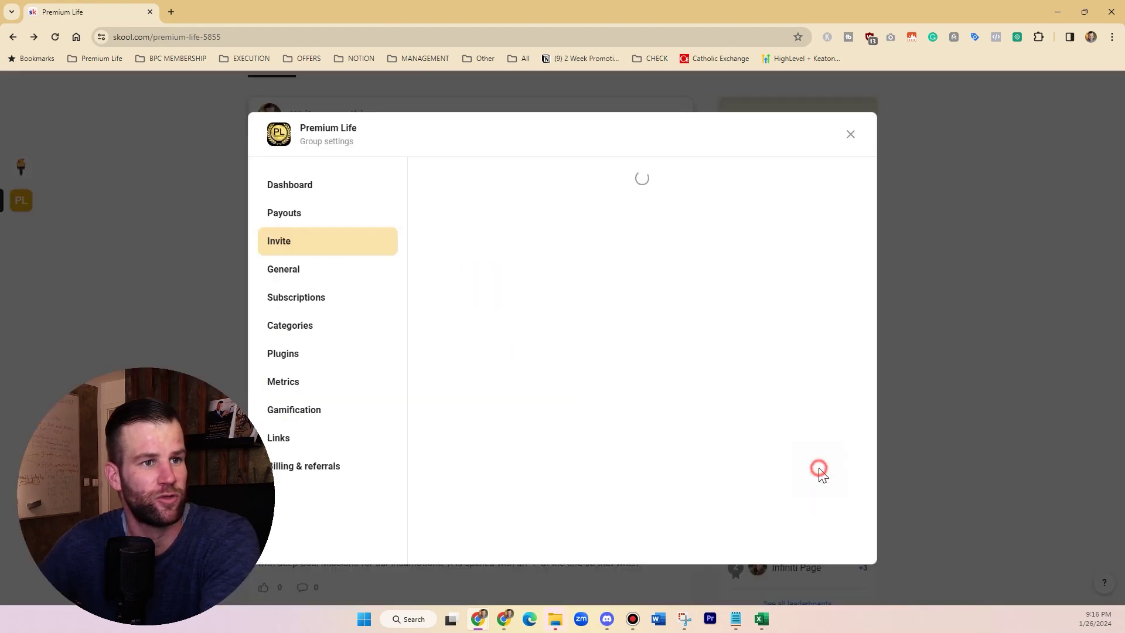
pyautogui.click(312, 362)
pyautogui.click(816, 222)
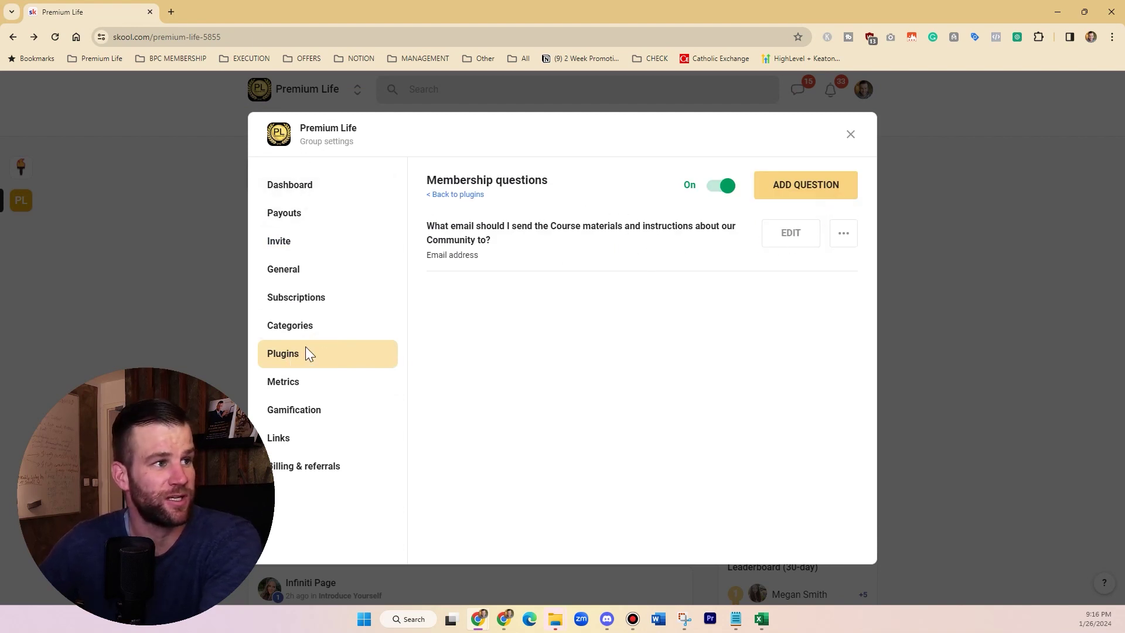
pyautogui.click(445, 194)
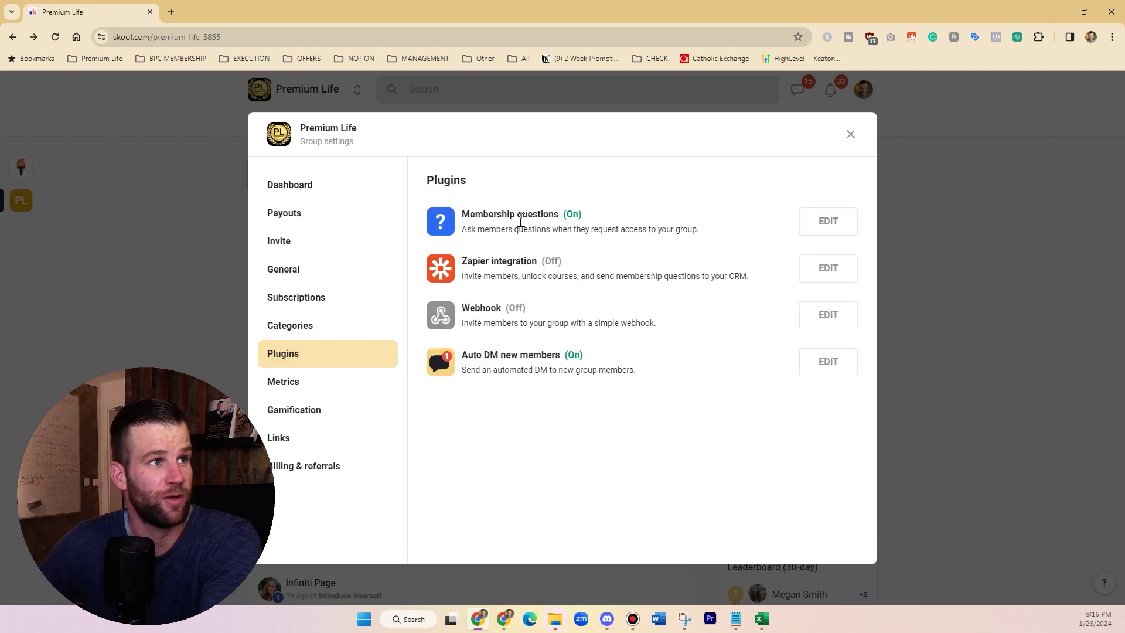
pyautogui.click(852, 135)
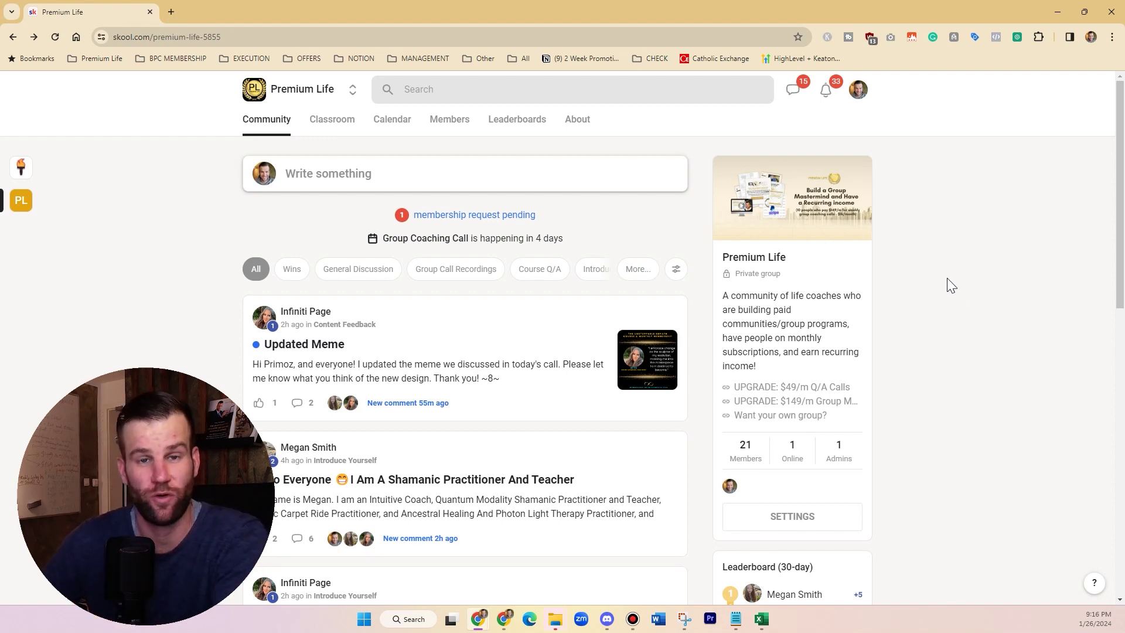
# - Visit the personal account settings, then return to the Premium Life community
pyautogui.click(863, 89)
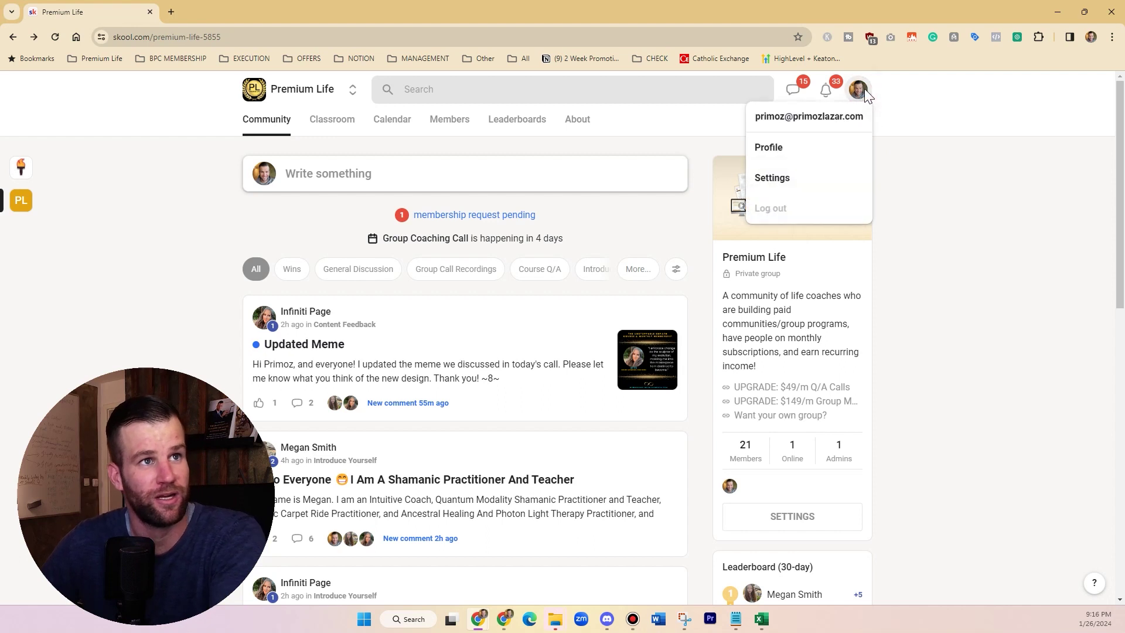
pyautogui.click(942, 192)
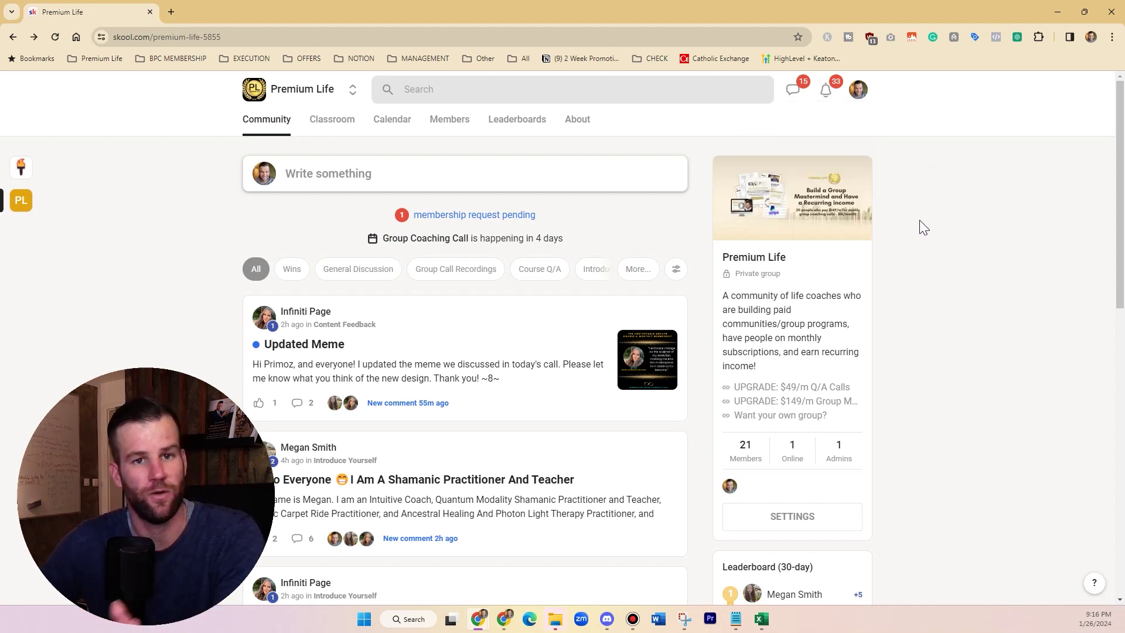
pyautogui.click(858, 90)
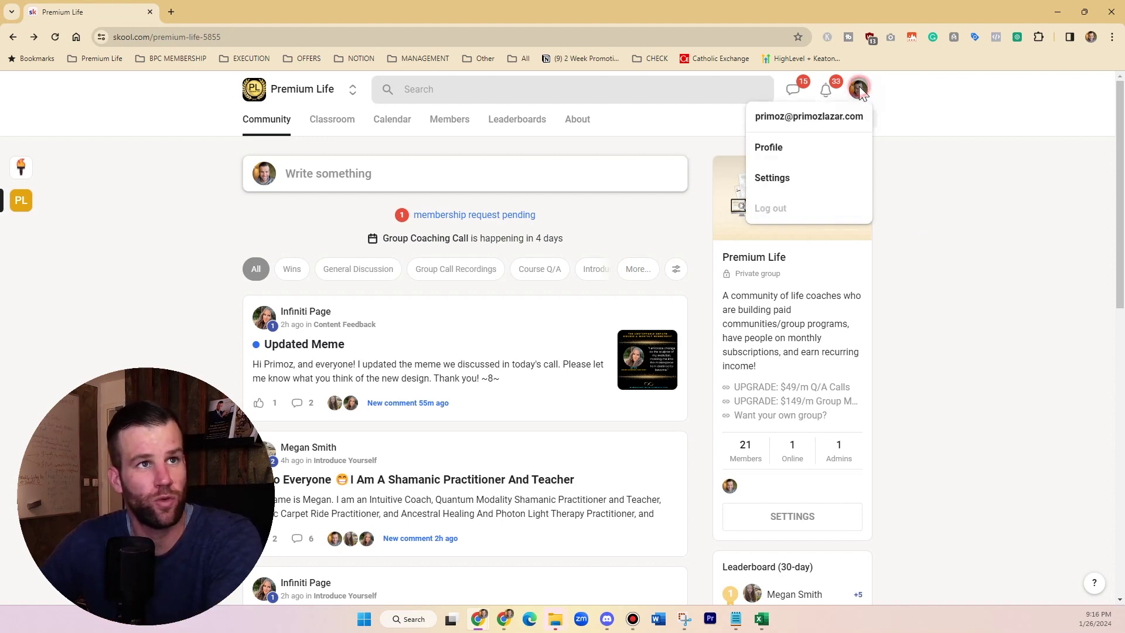
pyautogui.click(817, 180)
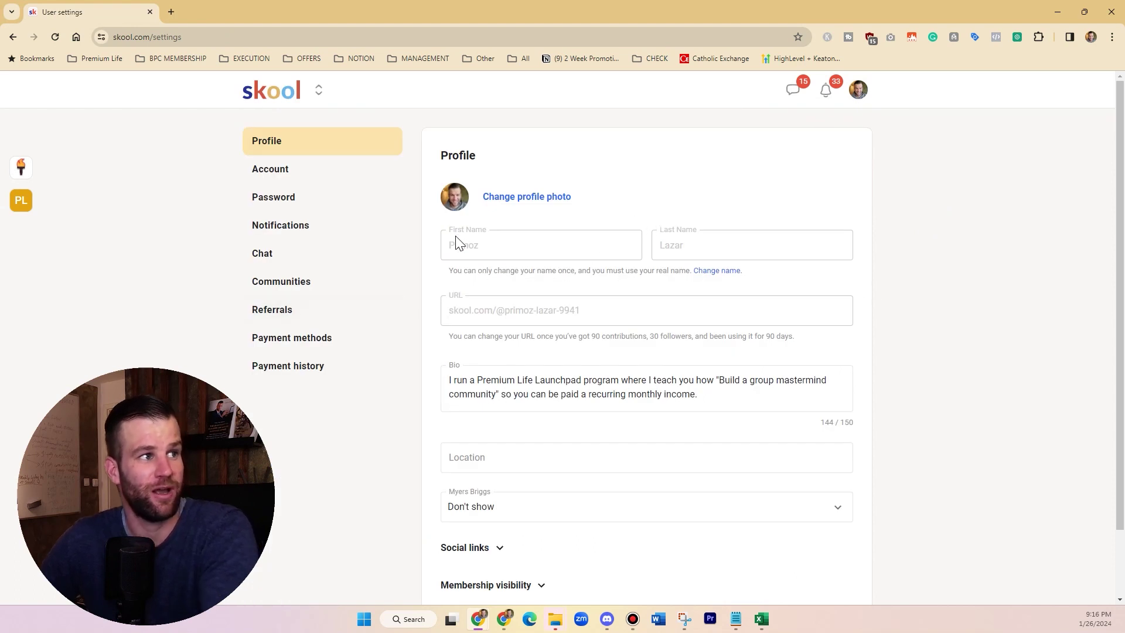
pyautogui.click(283, 94)
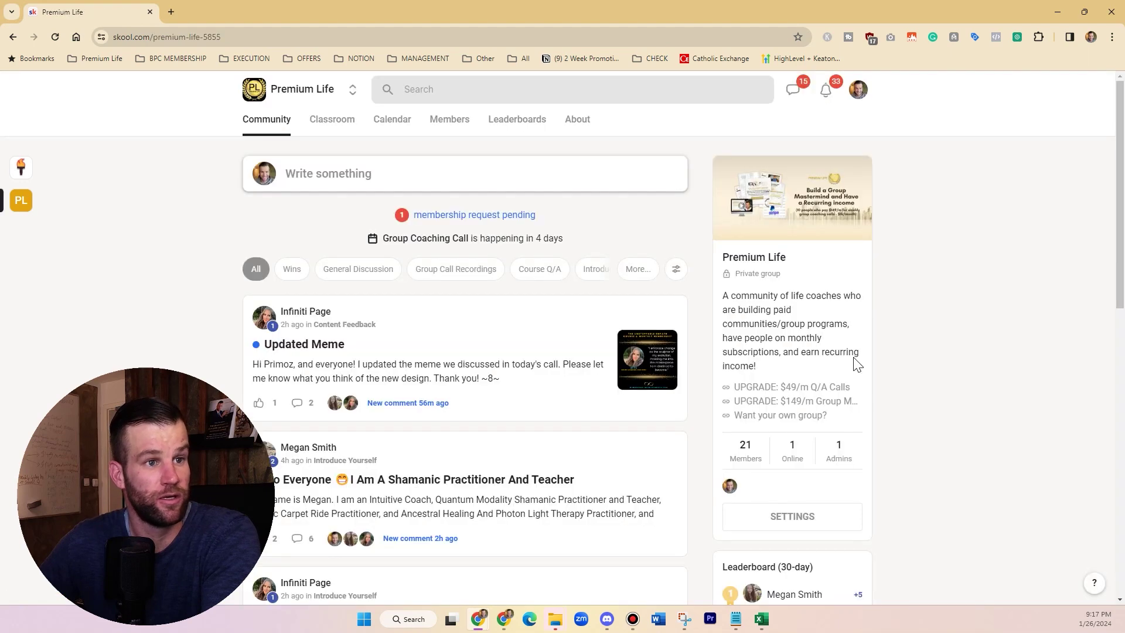
# - Open the Members list and start exporting it as a CSV
pyautogui.scroll(-1, 950, 346)
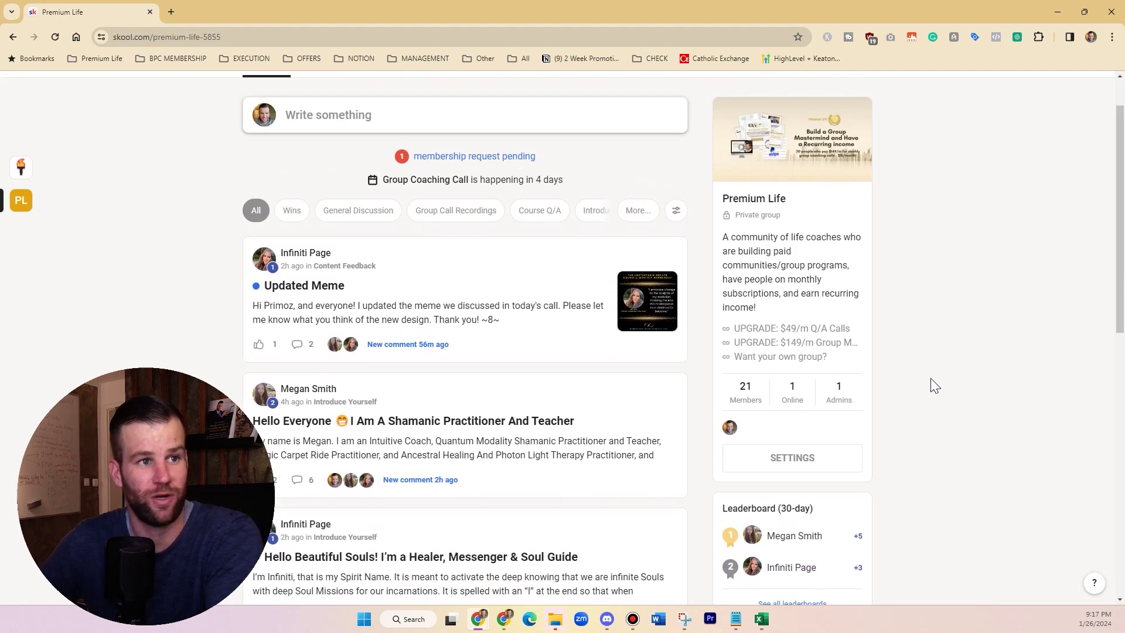
pyautogui.scroll(1, 489, 174)
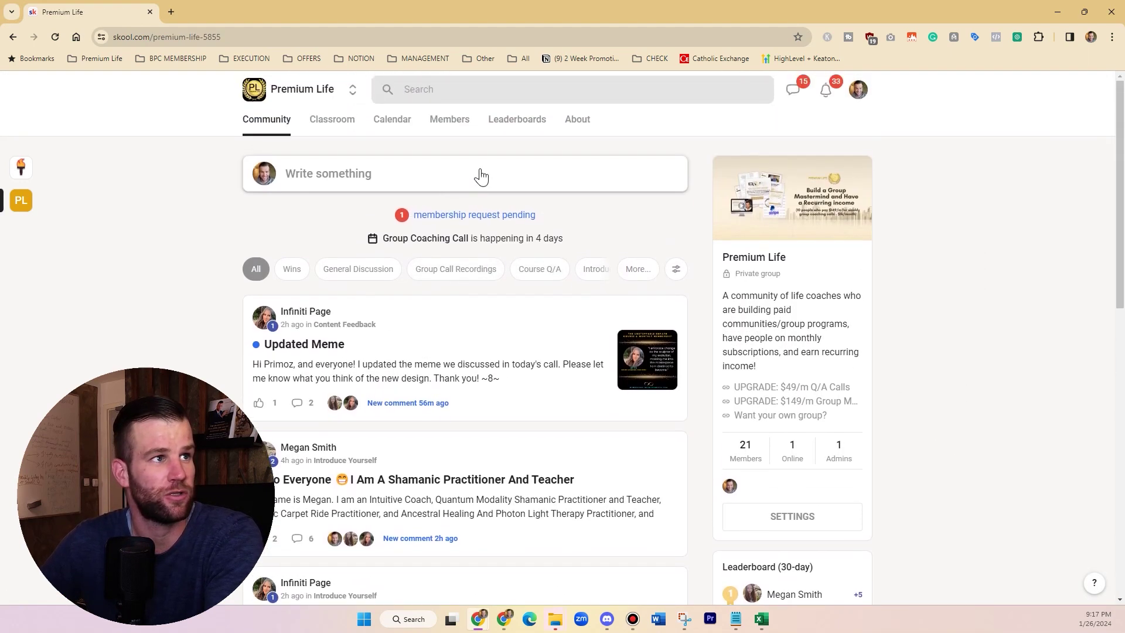
pyautogui.click(457, 126)
pyautogui.click(593, 168)
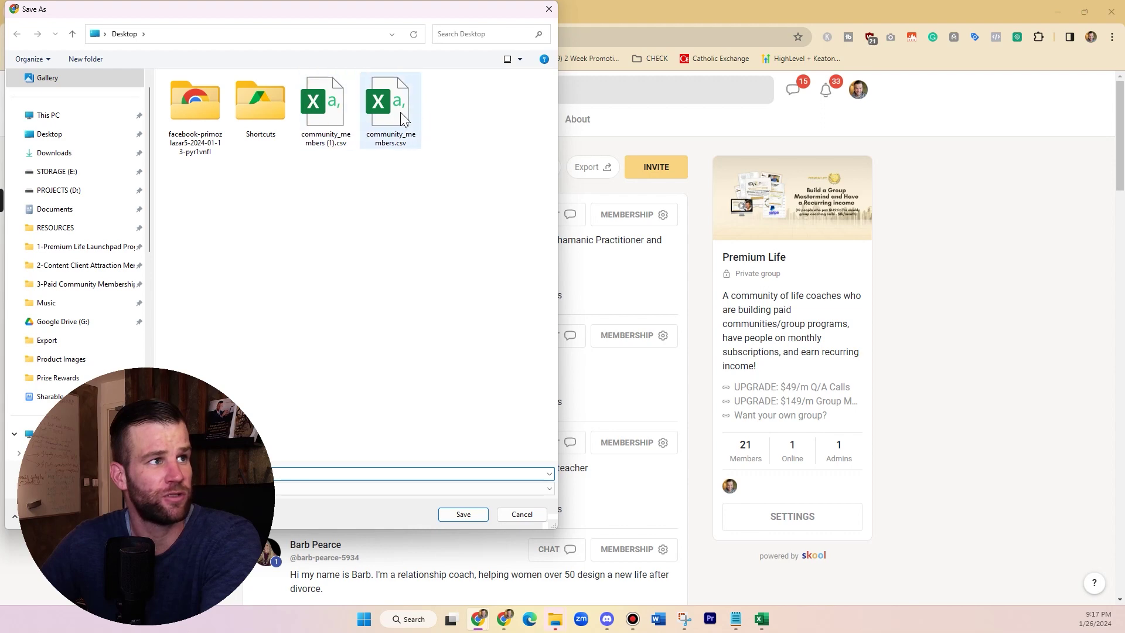
# - Cancel the CSV export save window with Escape
pyautogui.press('Escape')
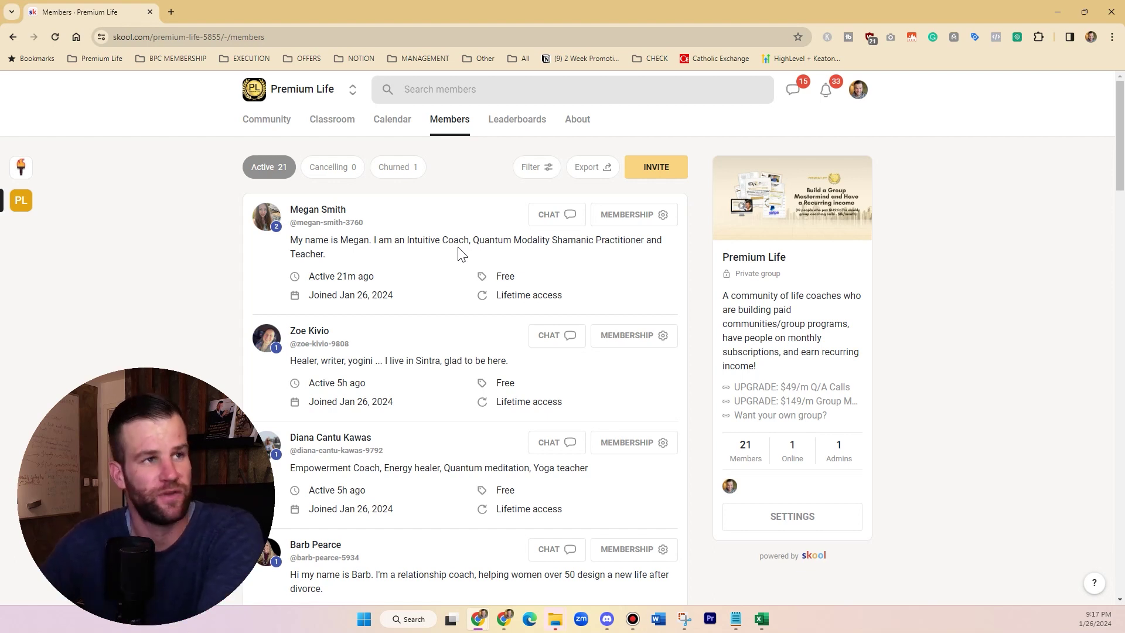
# - Open the Zapier integration plugin's settings from the group's Plugins list
pyautogui.click(810, 515)
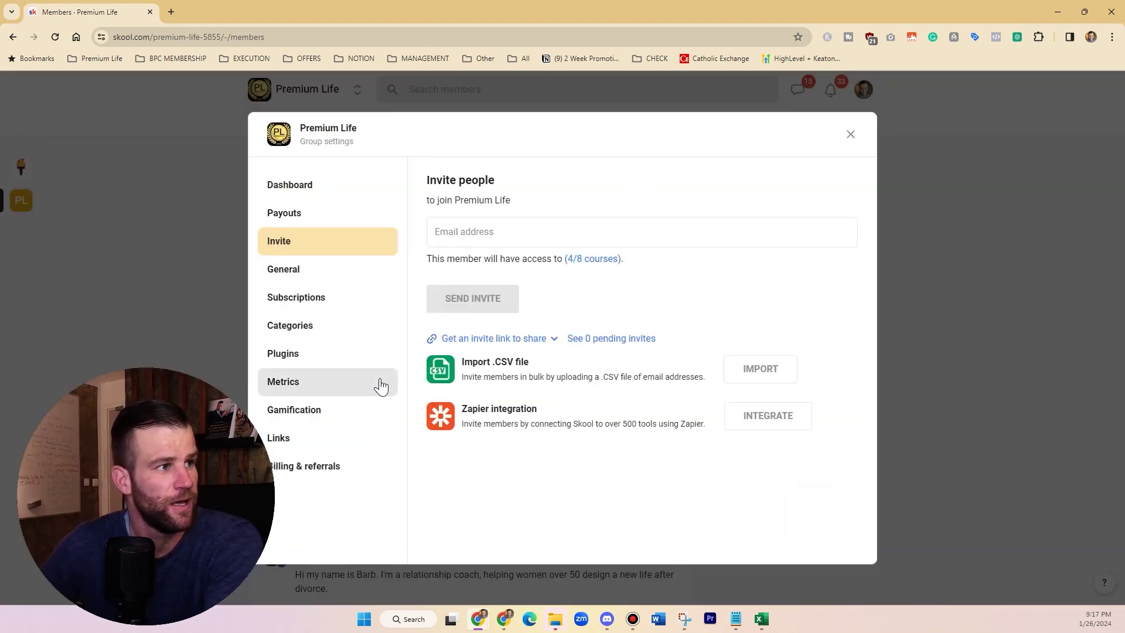
pyautogui.click(345, 352)
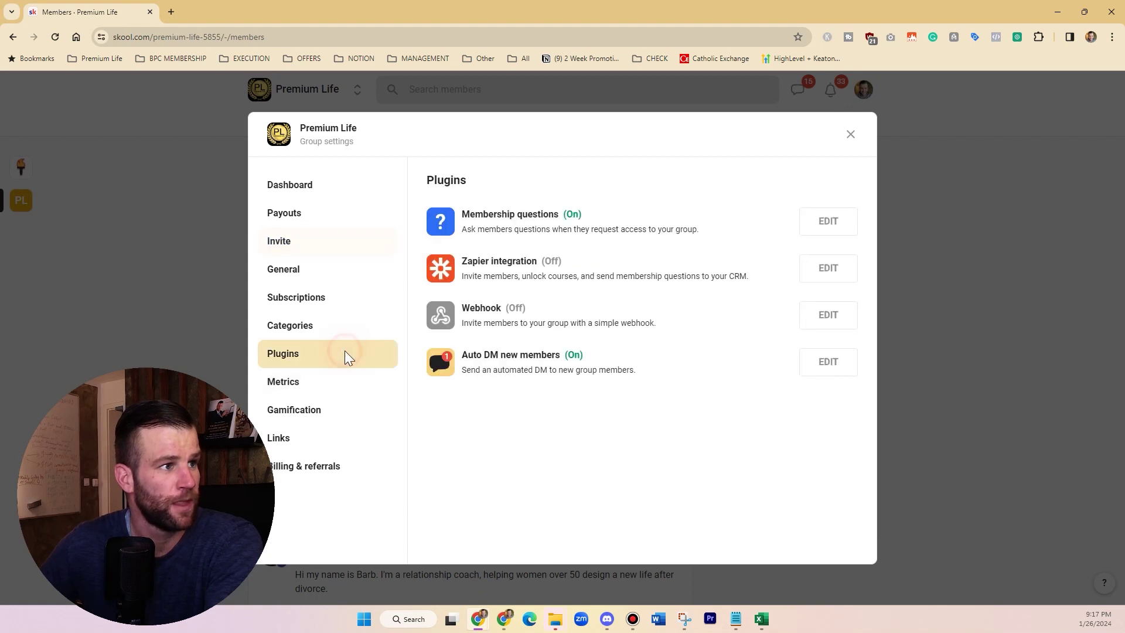
pyautogui.moveTo(462, 261); pyautogui.dragTo(545, 267)
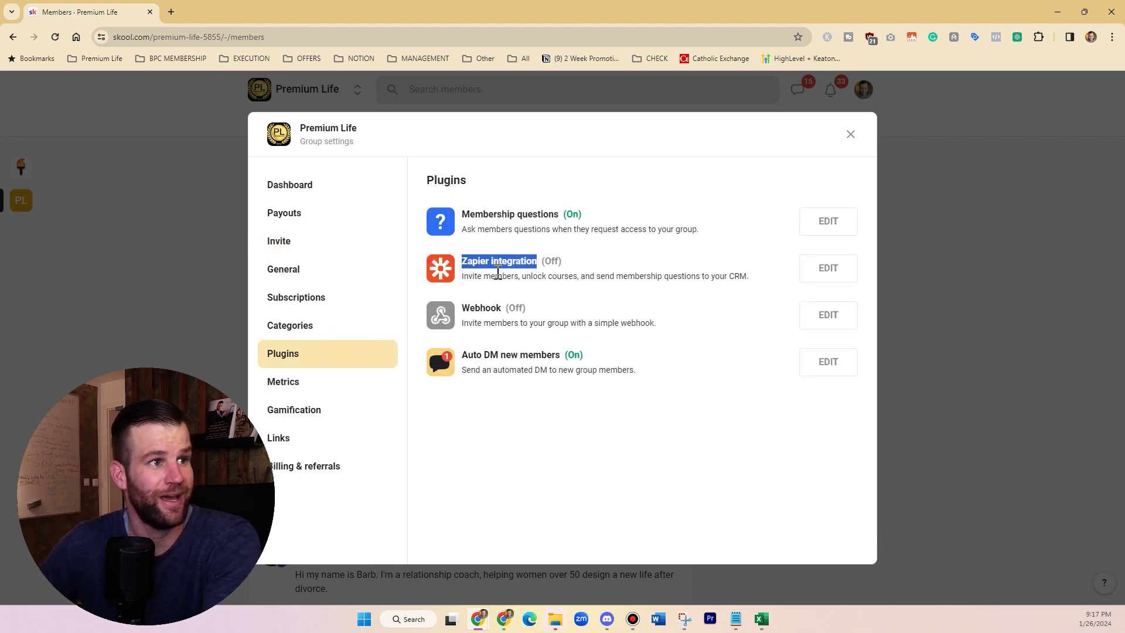
pyautogui.click(735, 277)
pyautogui.moveTo(456, 264); pyautogui.dragTo(535, 263)
pyautogui.click(538, 264)
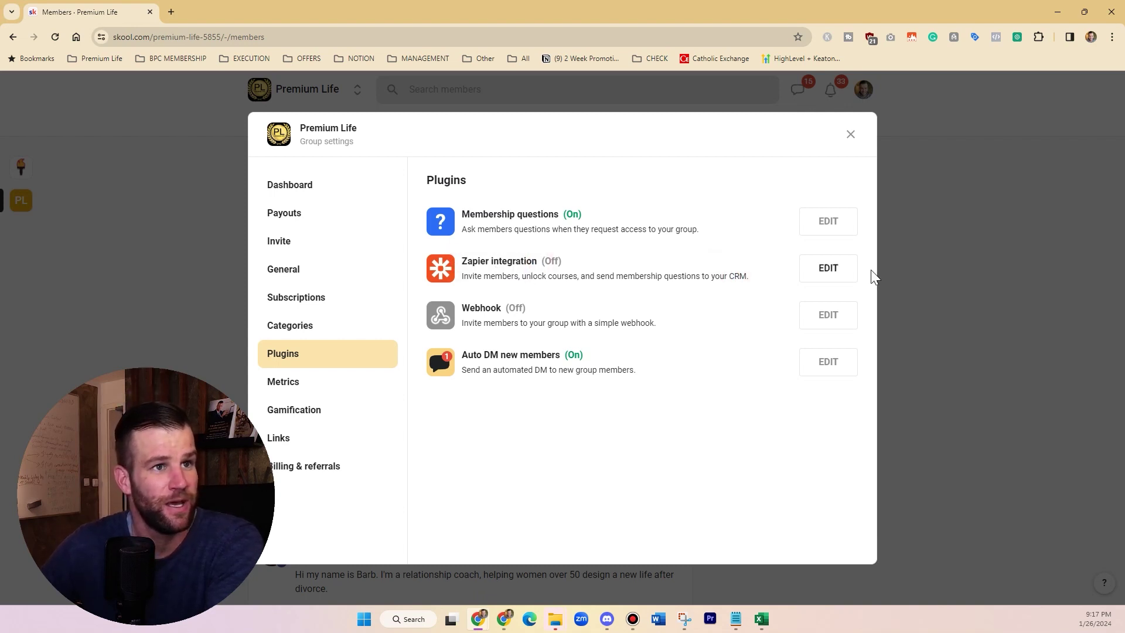
pyautogui.click(826, 268)
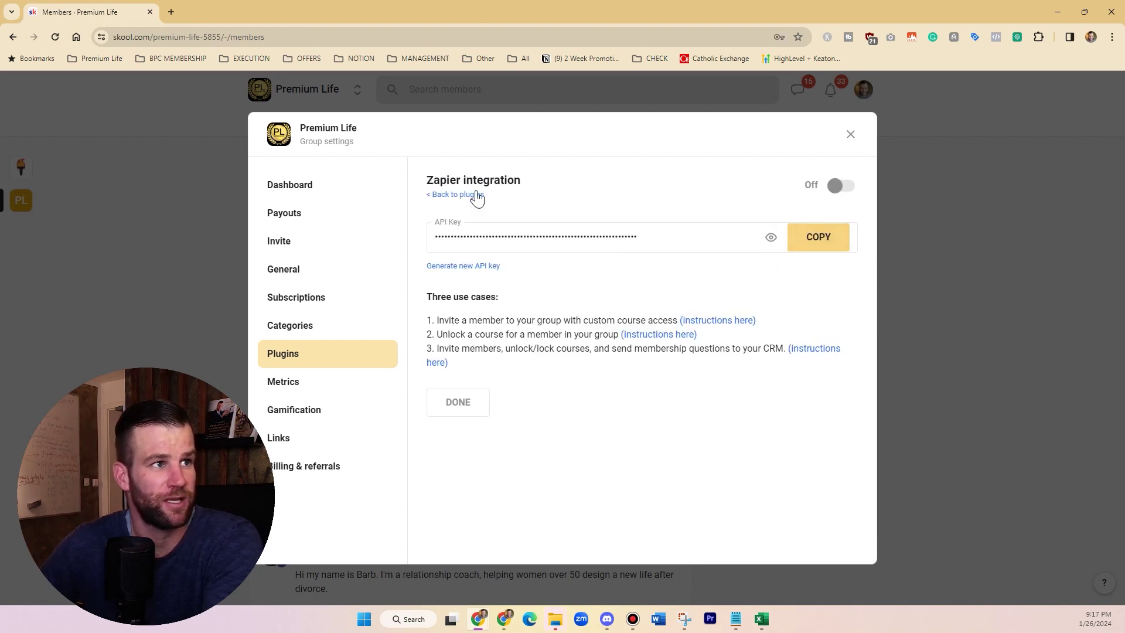
# - Go to zapier.com, sign in with a Google account, and create a Zap from scratch
pyautogui.click(172, 12)
pyautogui.write('zapier')
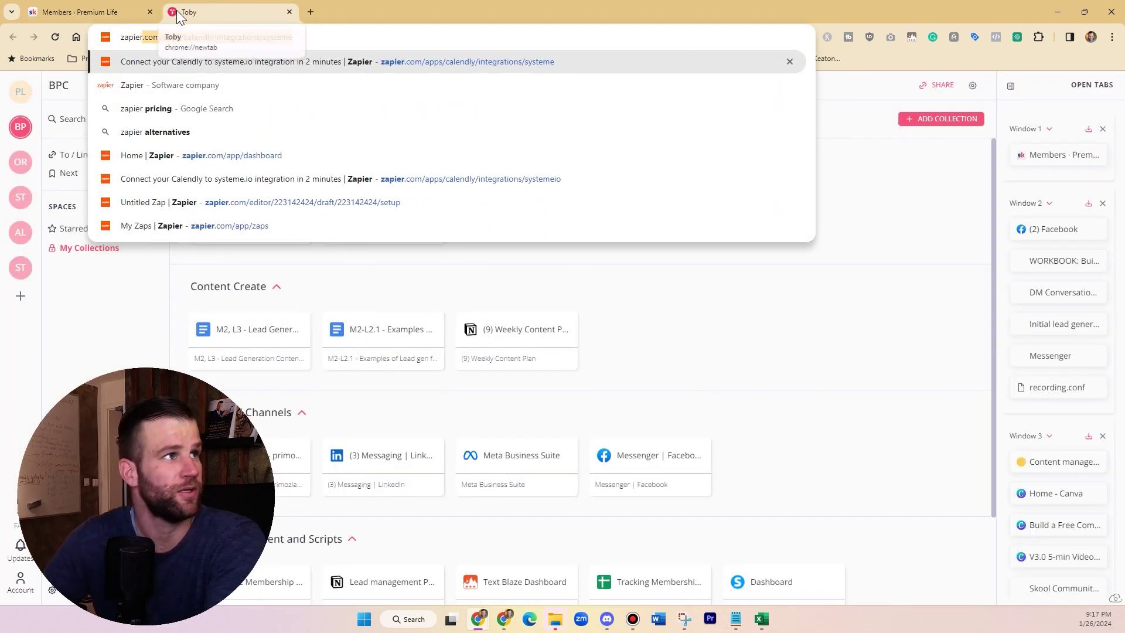
pyautogui.press('Return')
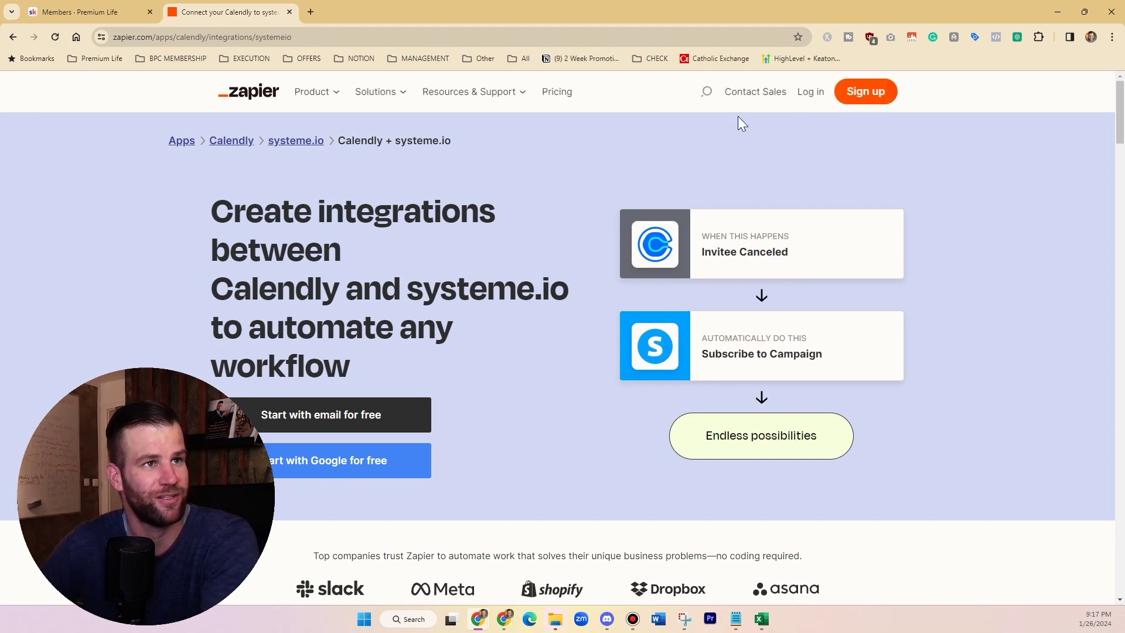
pyautogui.click(808, 93)
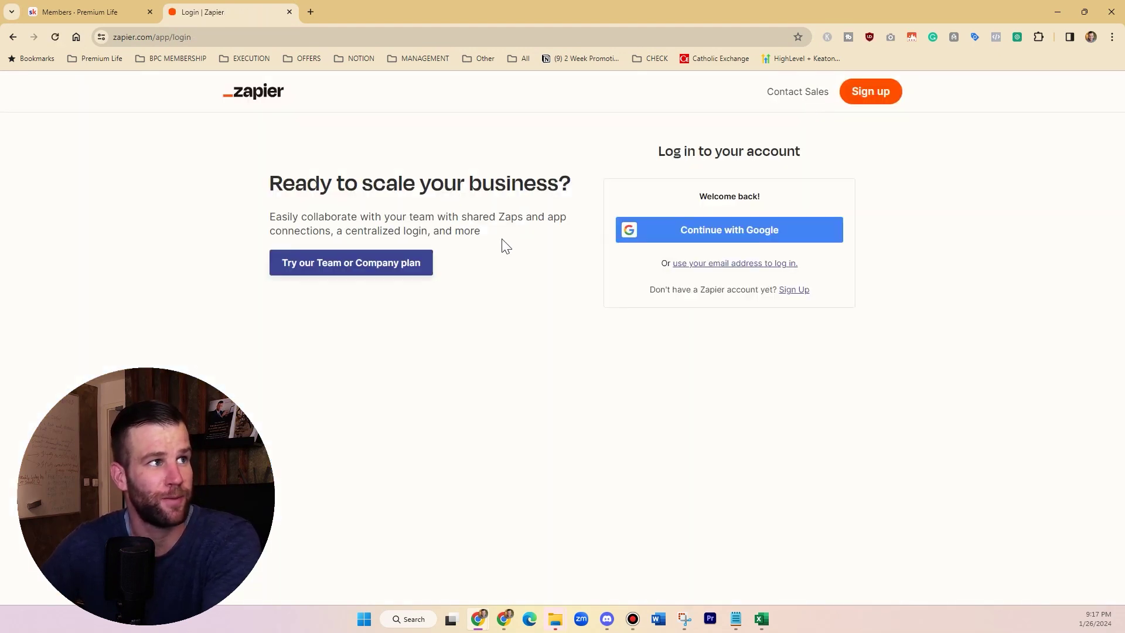
pyautogui.click(708, 231)
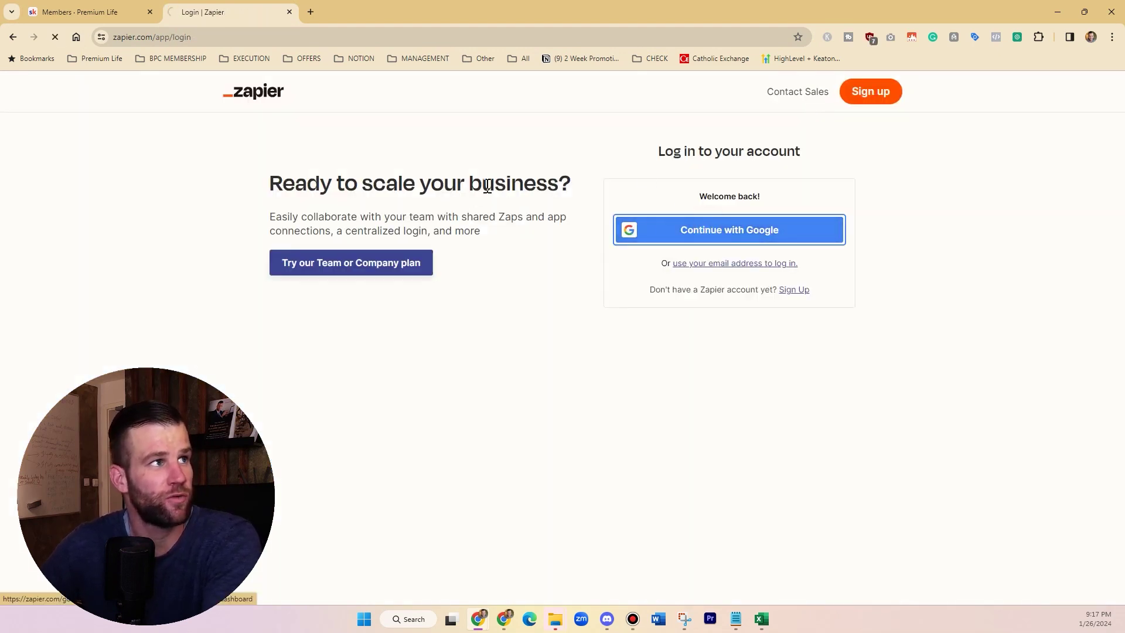
pyautogui.click(542, 300)
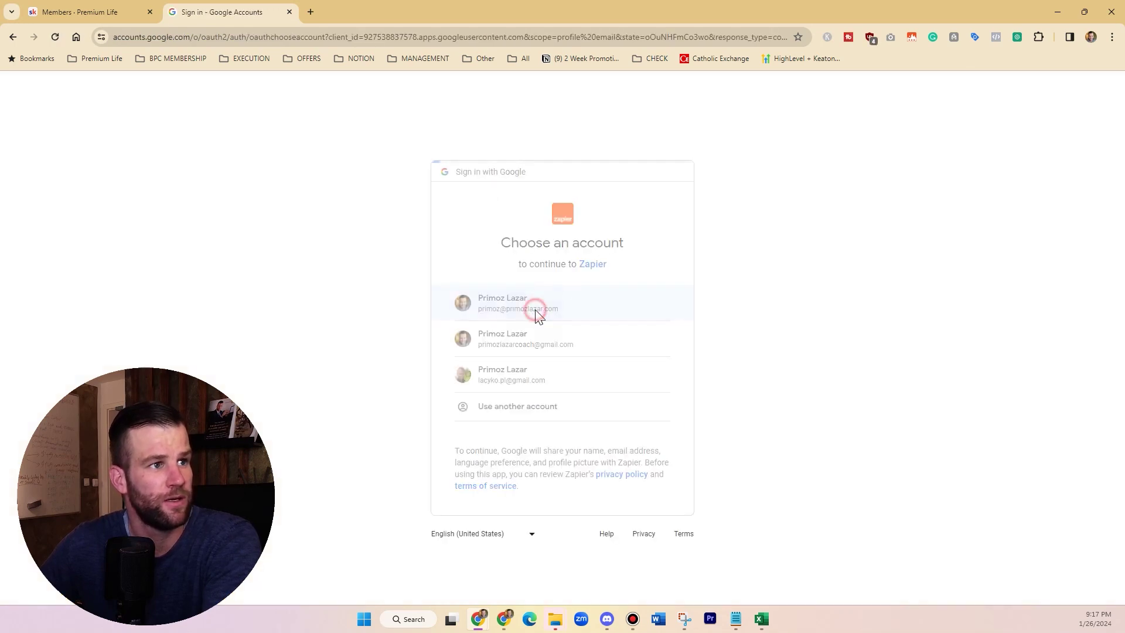
pyautogui.click(626, 419)
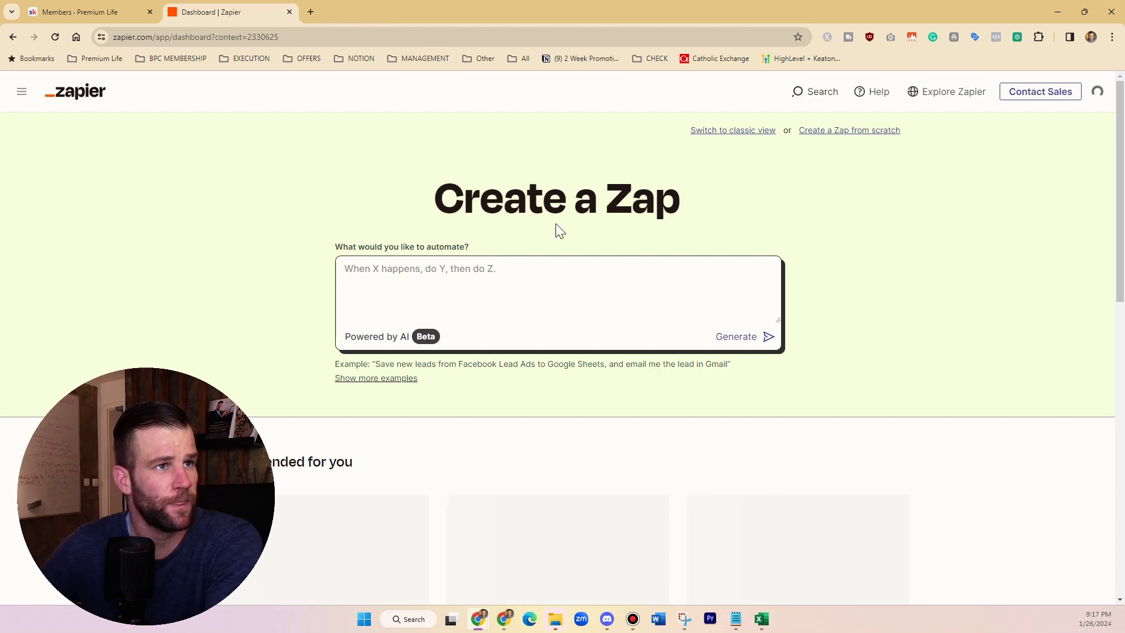
pyautogui.click(828, 134)
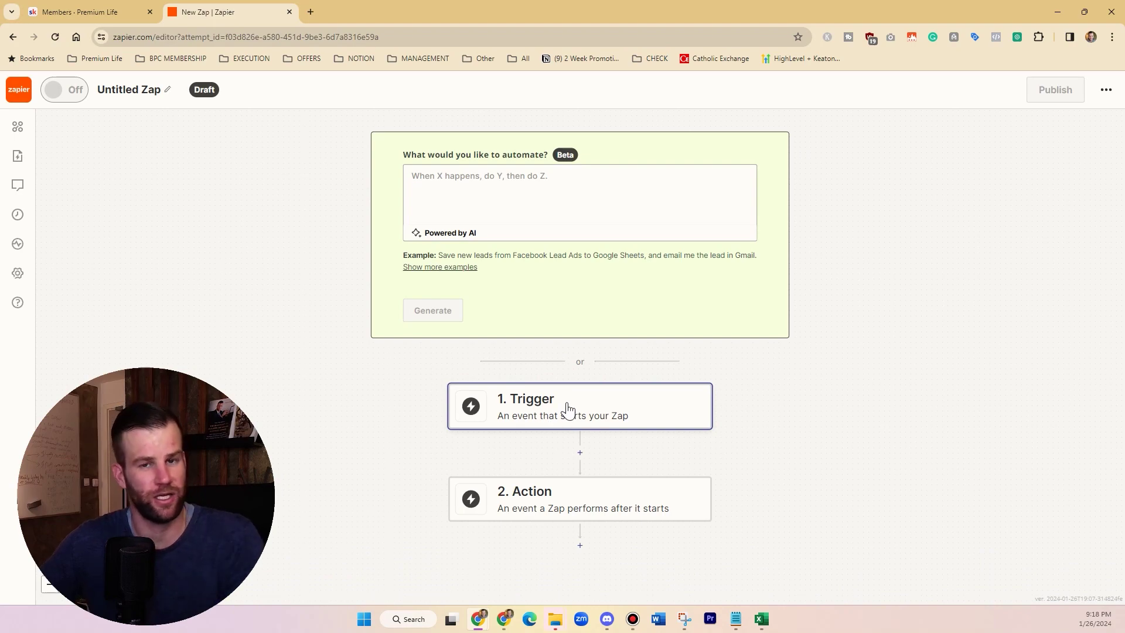
# - Set the trigger to Skool with the Membership Questions Answered event
pyautogui.click(568, 405)
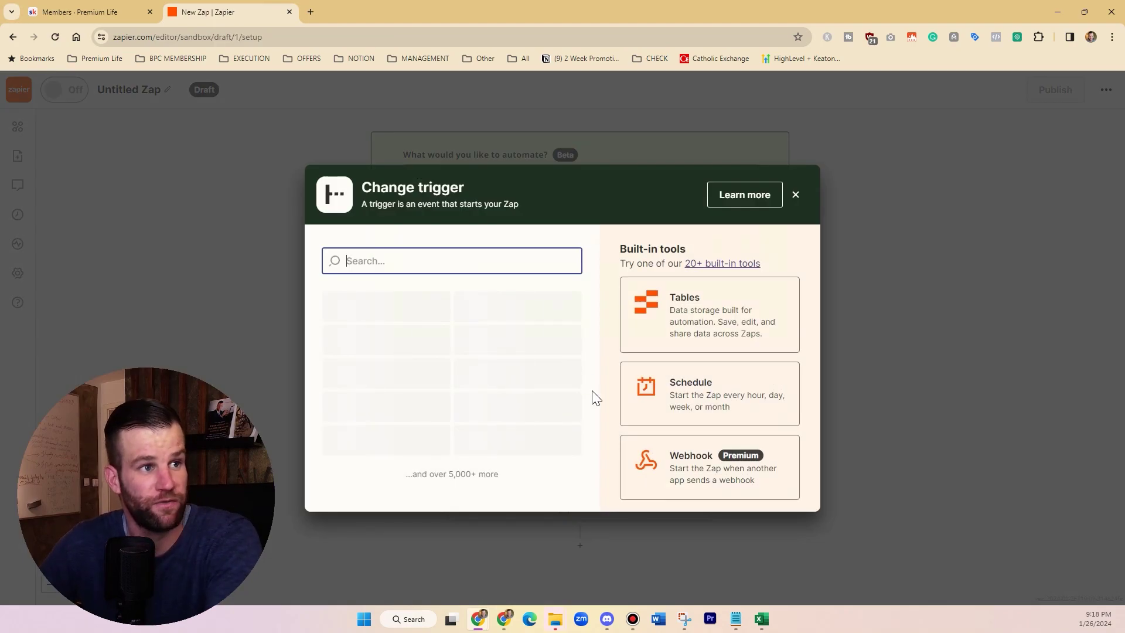
pyautogui.write('skool')
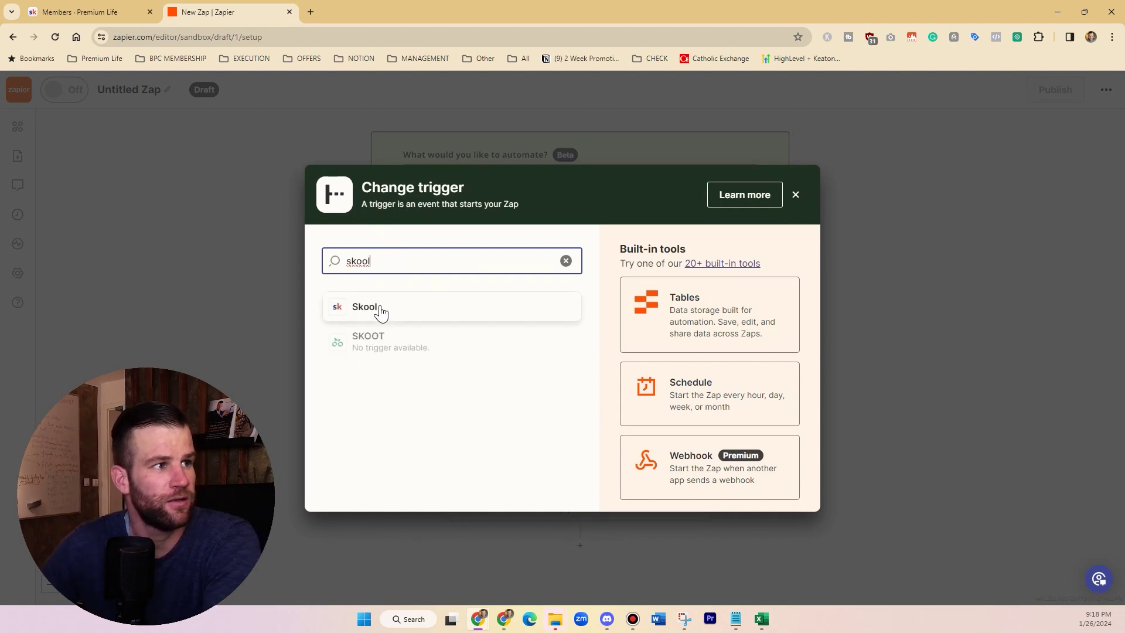
pyautogui.click(380, 311)
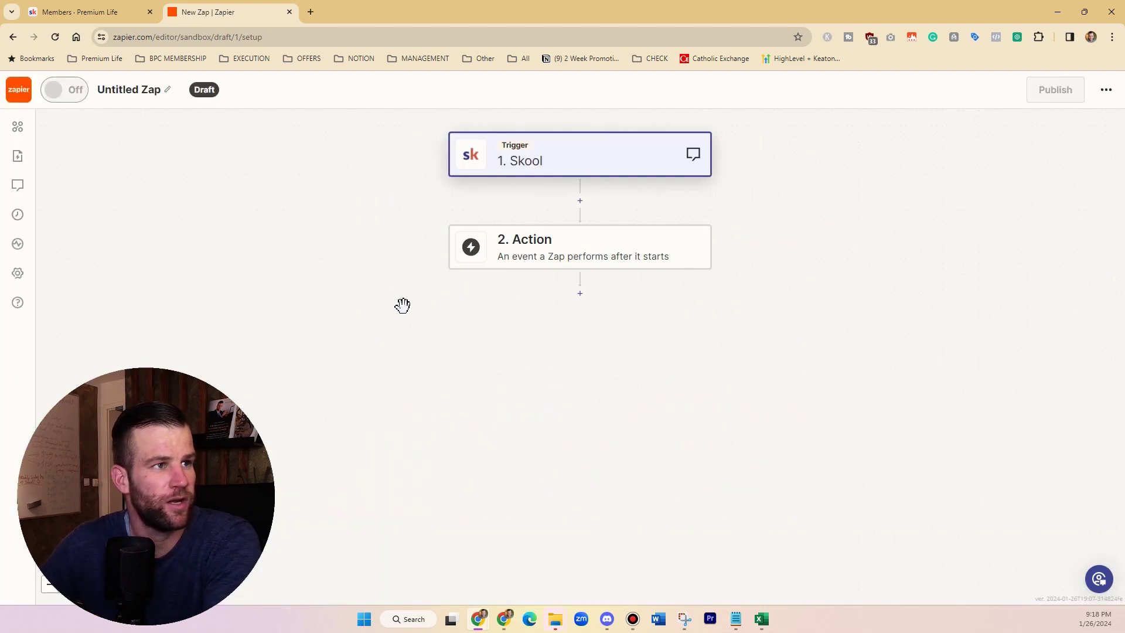
pyautogui.click(881, 267)
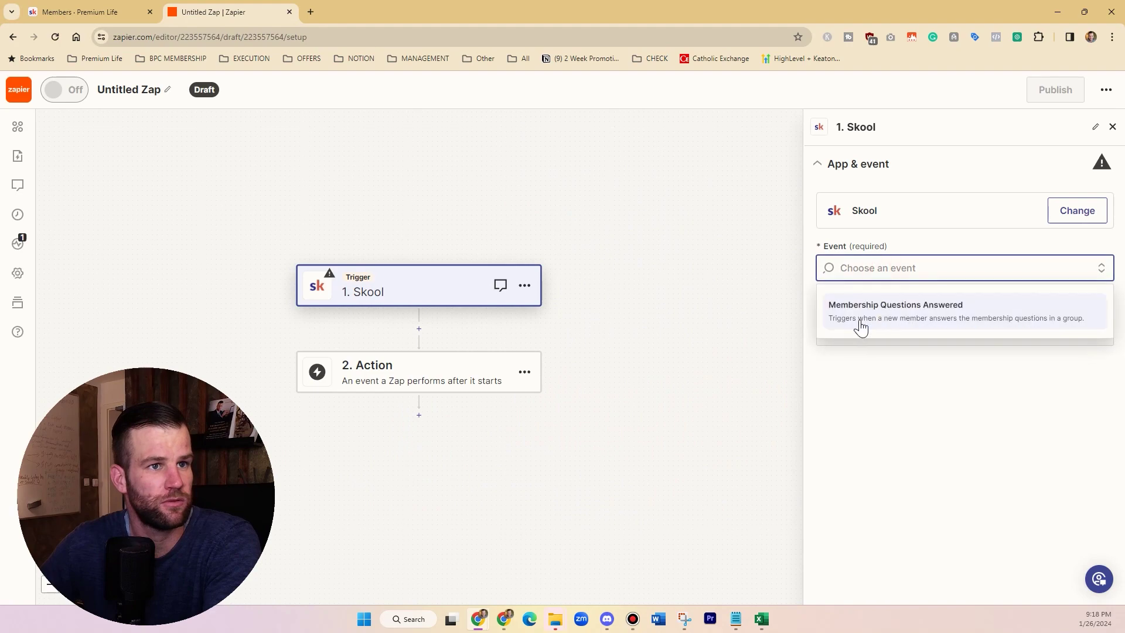
pyautogui.click(912, 314)
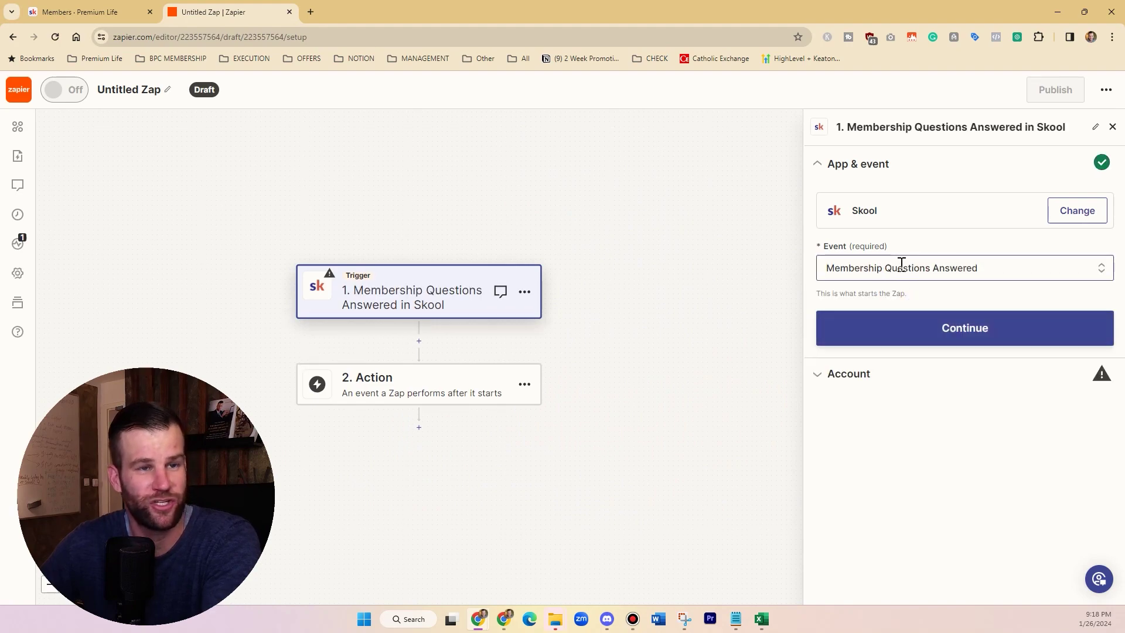
pyautogui.click(911, 331)
pyautogui.click(387, 391)
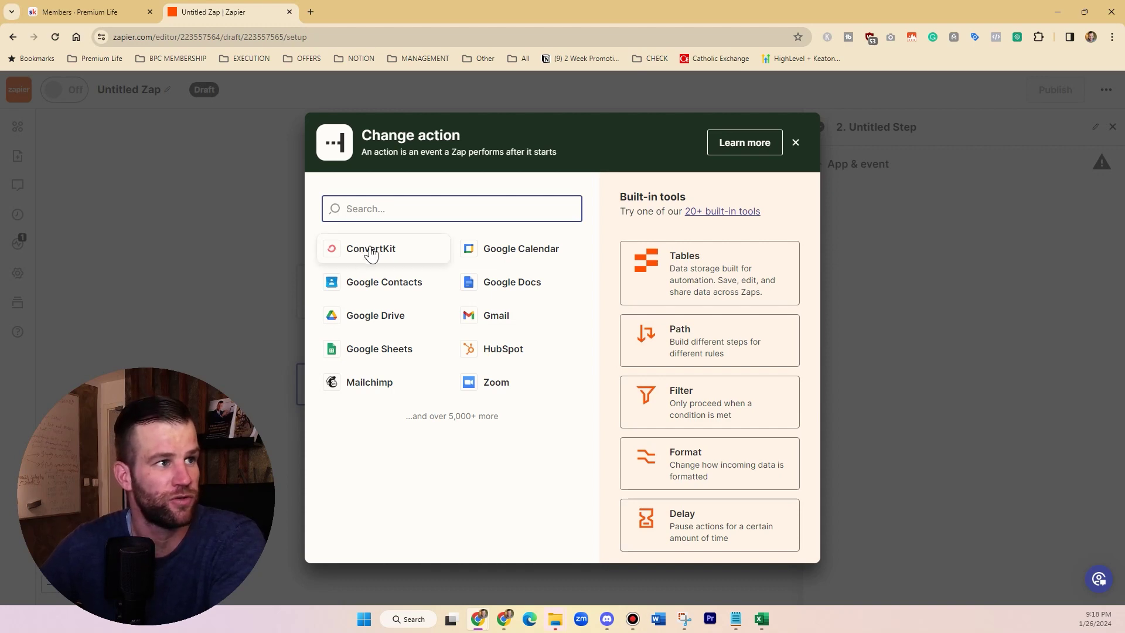
# - Search 'sys' for the action app, and view the membership video landing page in a new tab
pyautogui.write('systeme')
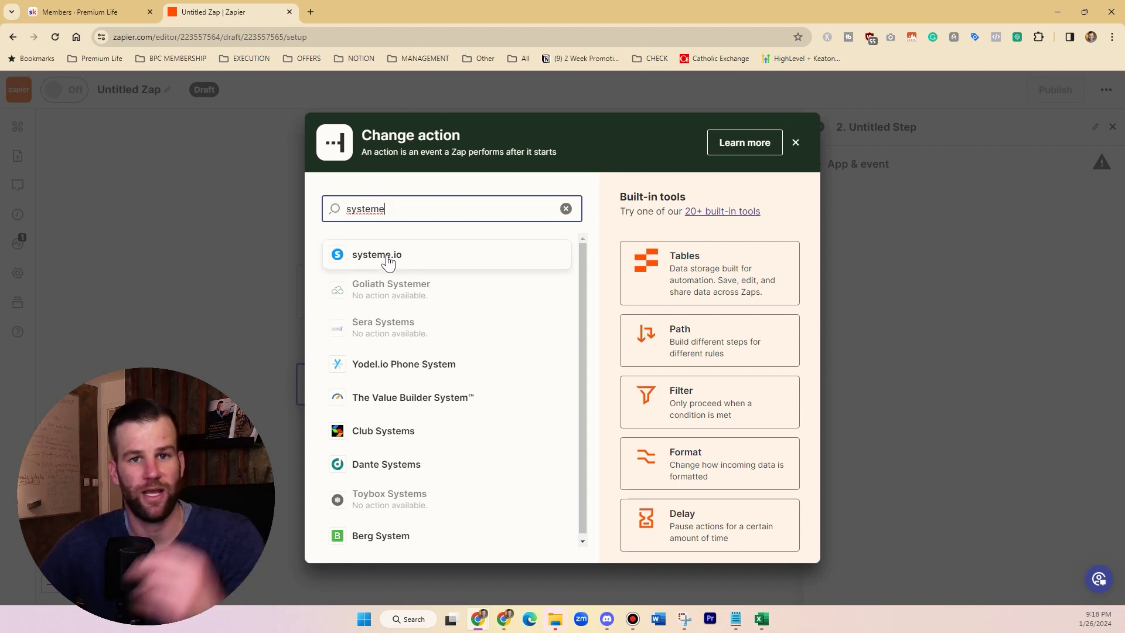
pyautogui.click(315, 10)
pyautogui.write('video')
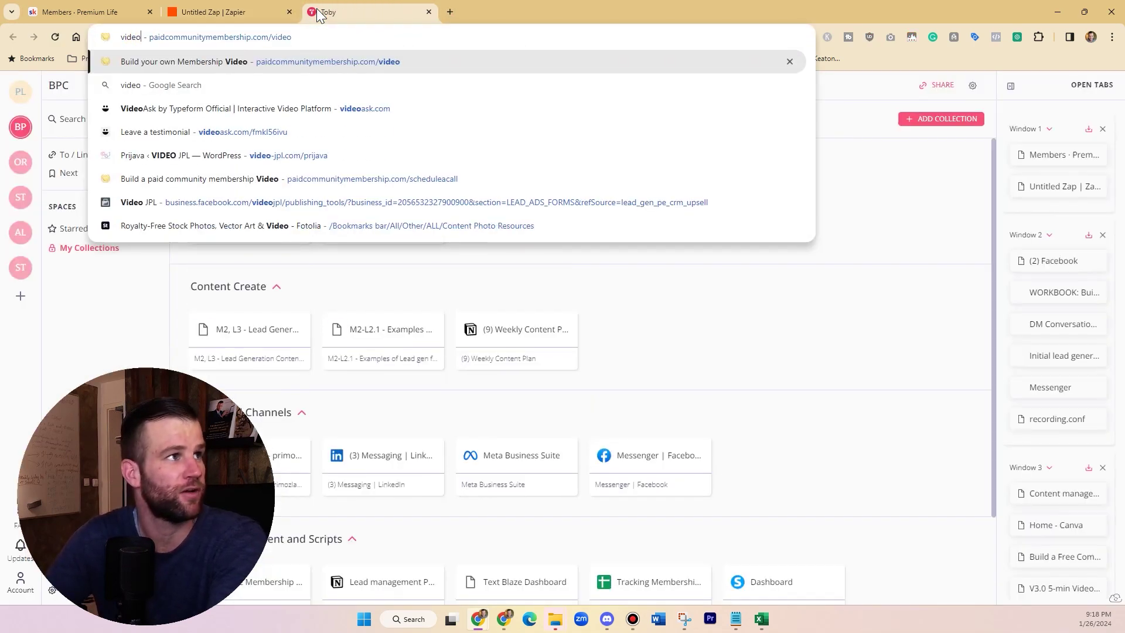
pyautogui.press('Return')
pyautogui.moveTo(443, 170); pyautogui.dragTo(599, 299)
pyautogui.click(630, 223)
# - Check the Group Mastermind order page, then pick systeme.io as the action app
pyautogui.click(452, 8)
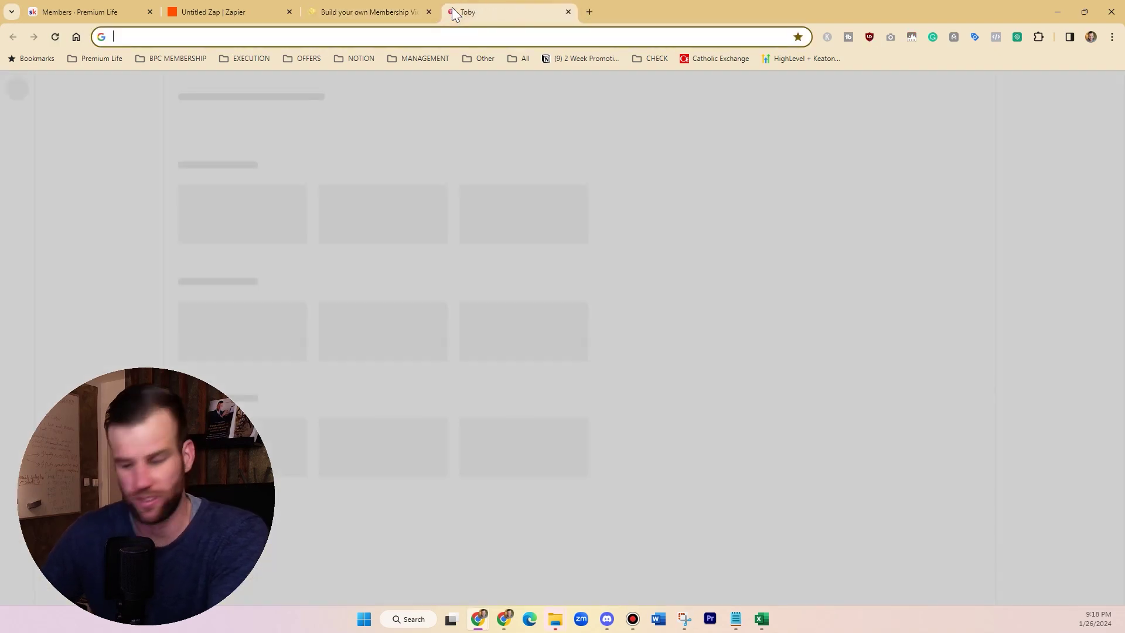
pyautogui.write('orderpage')
pyautogui.press('Return')
pyautogui.scroll(-10, 460, 351)
pyautogui.scroll(10, 462, 351)
pyautogui.click(360, 10)
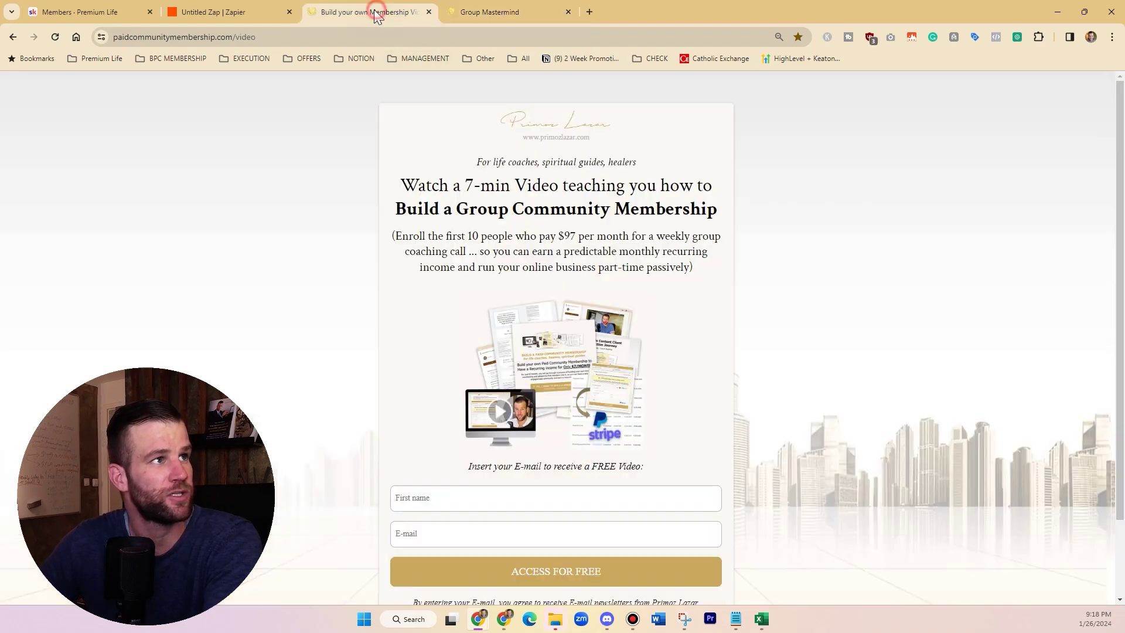
pyautogui.click(246, 11)
pyautogui.click(372, 255)
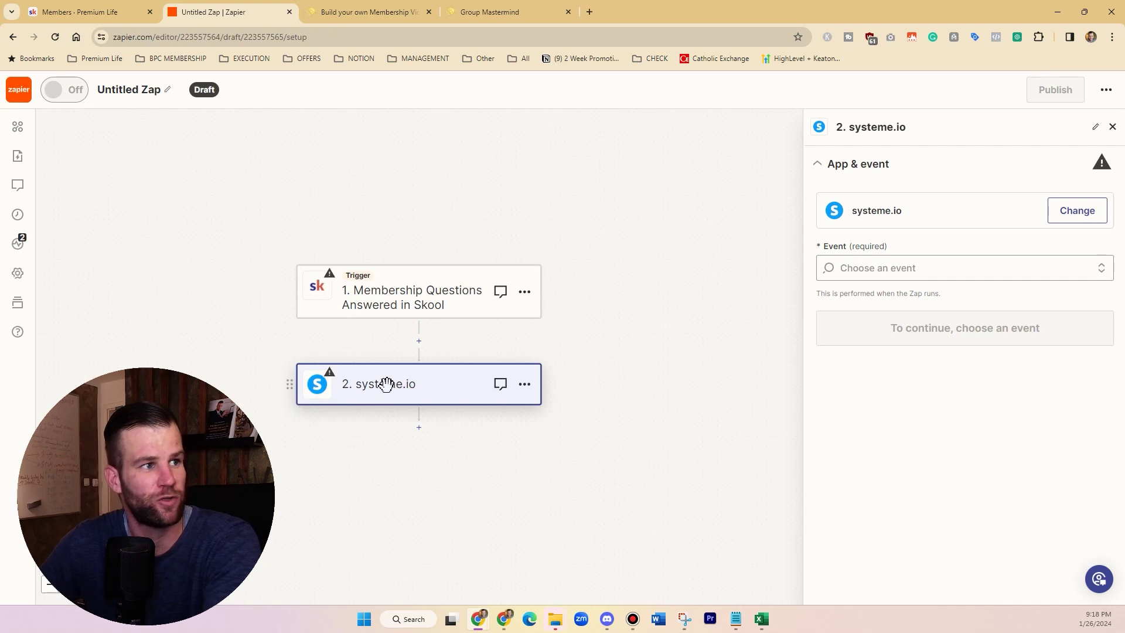
# - Set the systeme.io event to Create or Update a Contact, Including Adding Tags, then return to Skool
pyautogui.click(885, 267)
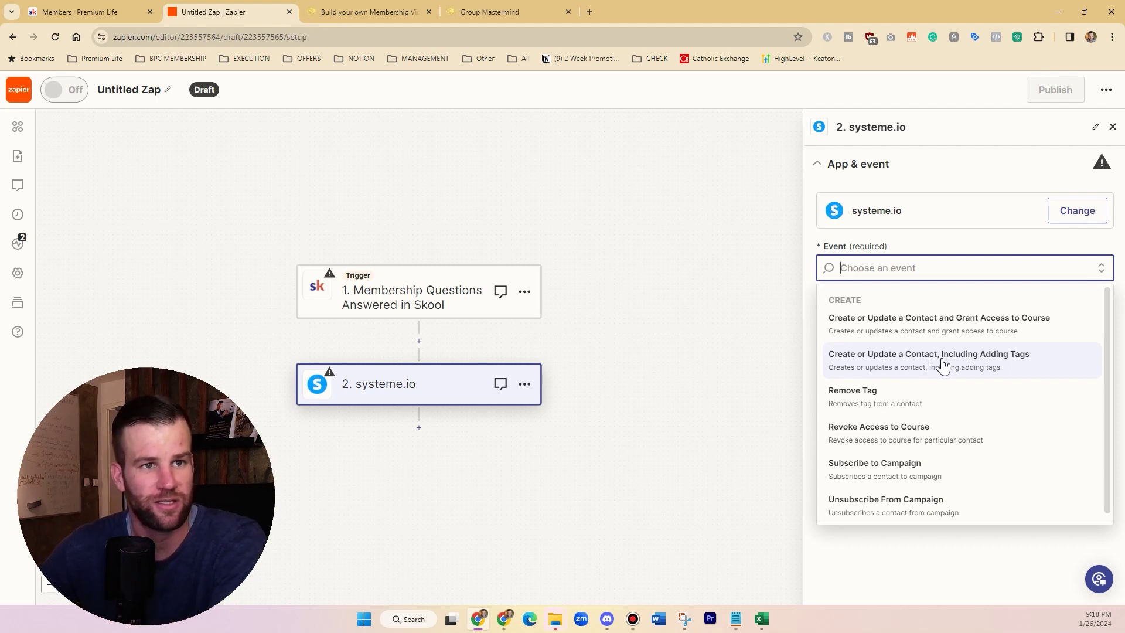
pyautogui.click(1001, 364)
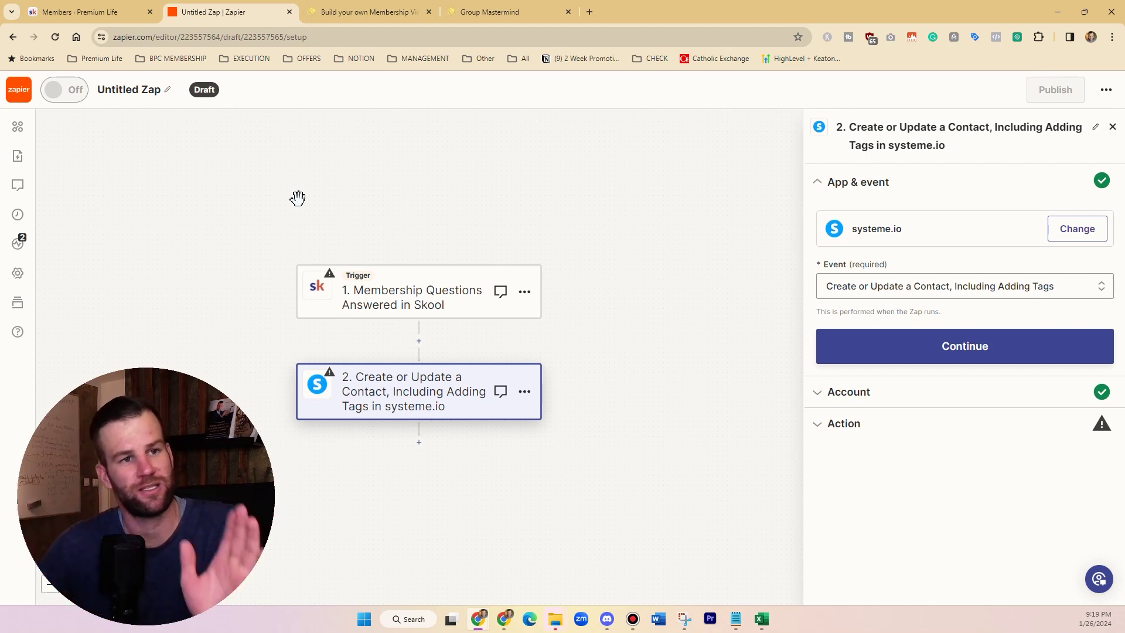
pyautogui.click(91, 12)
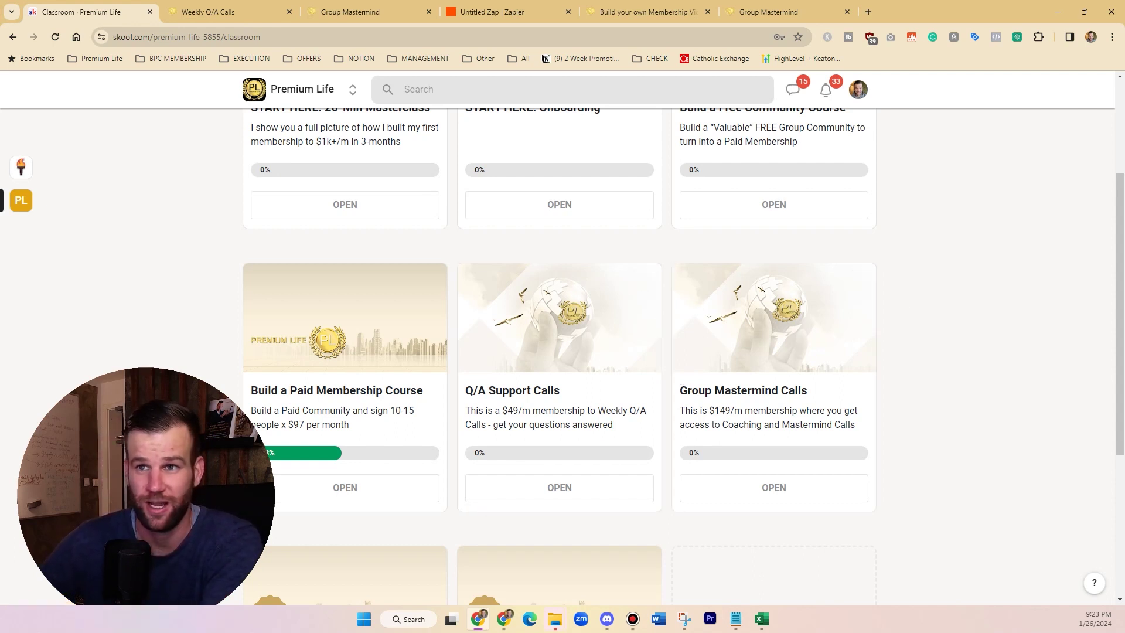
# - Return to the Skool Premium Life Classroom showing the $49/m Q/A Support Calls and $149/m Group Mastermind Calls courses
pyautogui.hotkey('alt', 'Tab')
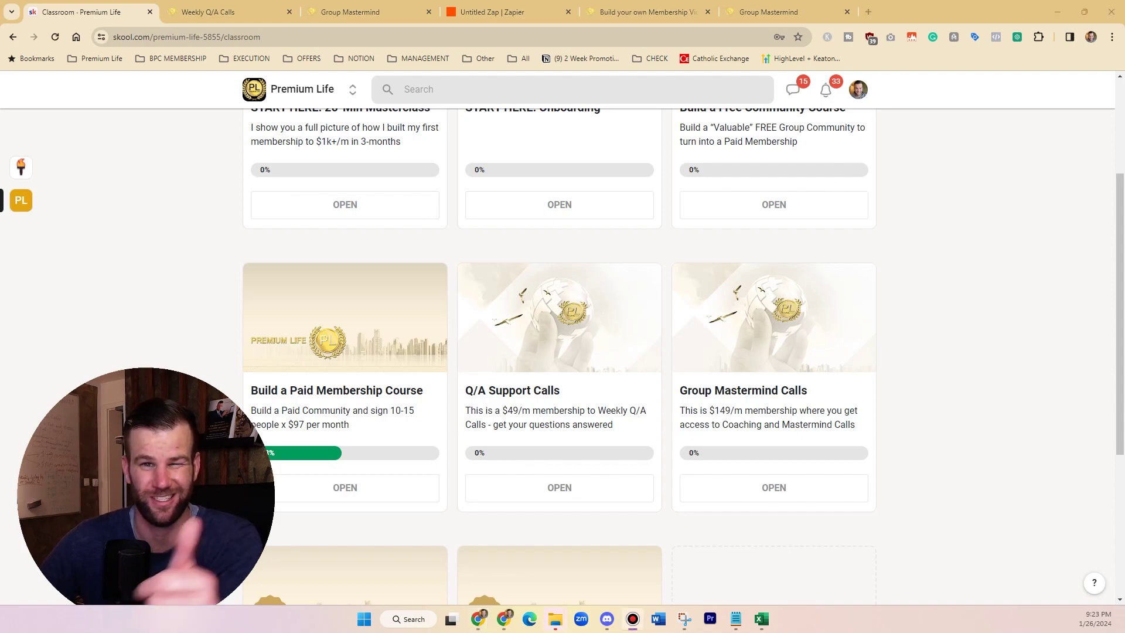